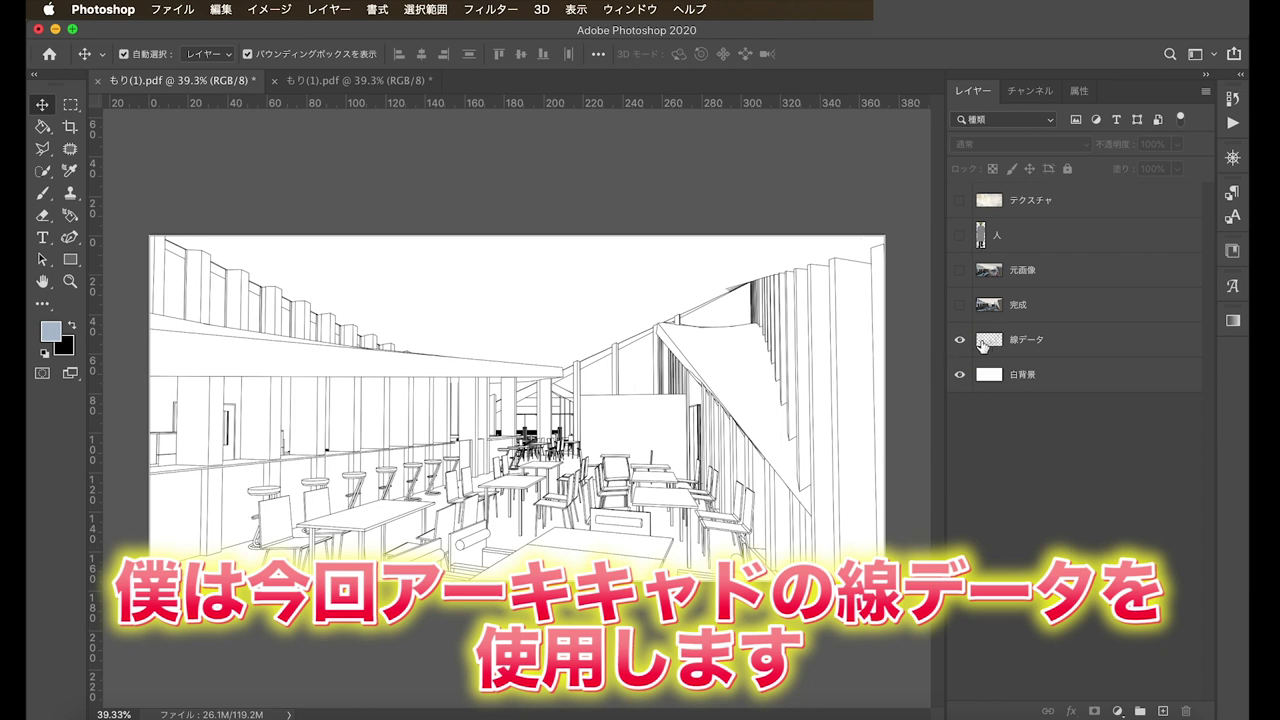
- Toggle the 白背景 layer off and on to check transparency, then hide 線データ
{"action": "left_click", "coordinate": [1033, 348]}
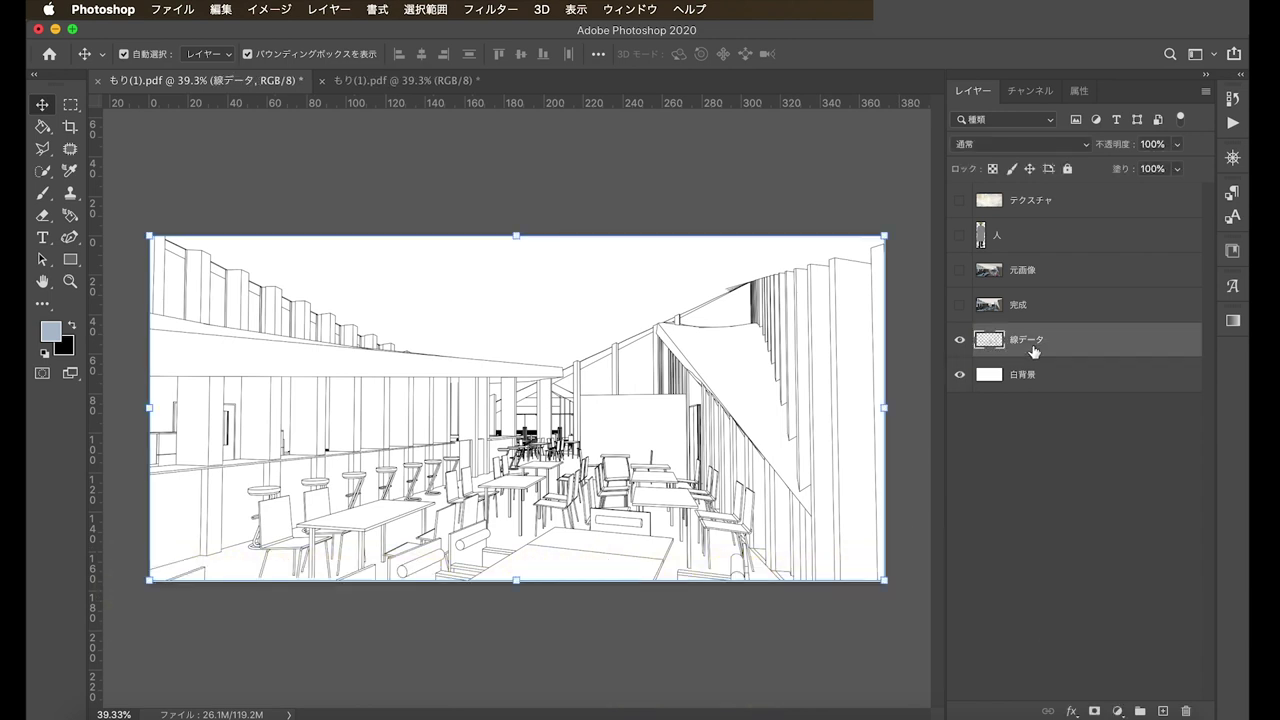
{"action": "left_click", "coordinate": [1074, 376]}
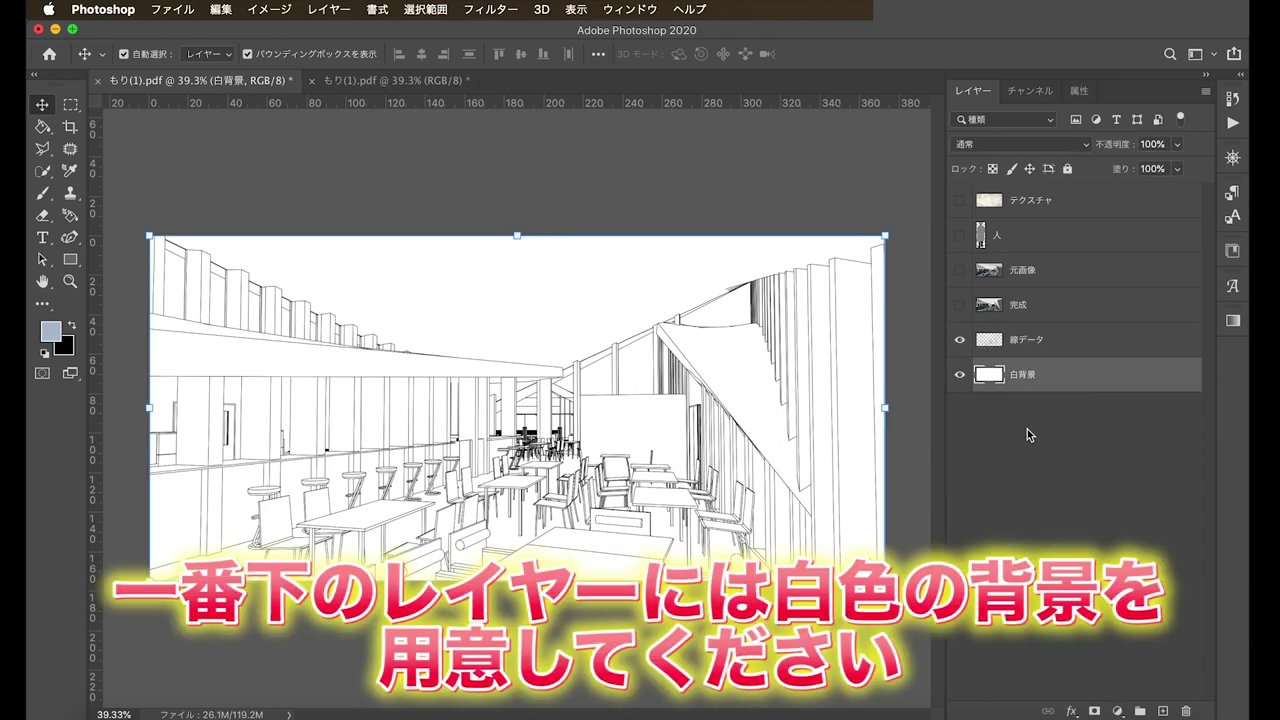
{"action": "left_click", "coordinate": [959, 374]}
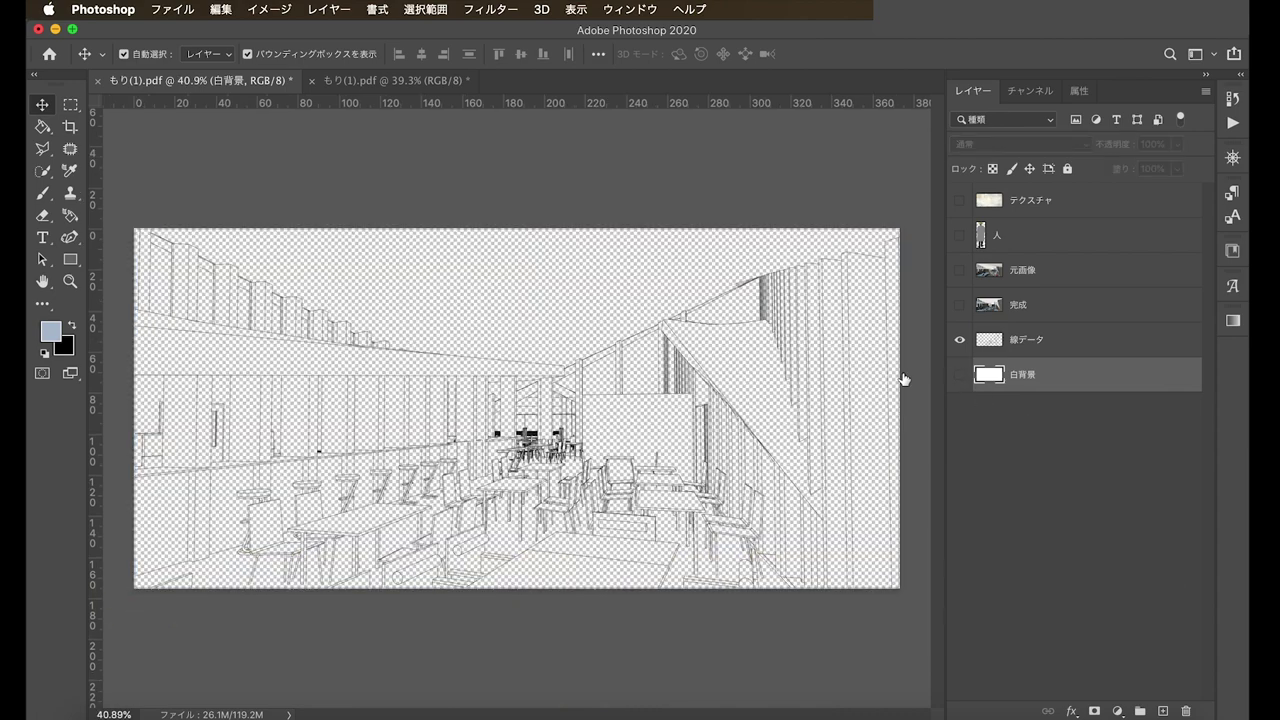
{"action": "scroll", "coordinate": [444, 369], "scroll_direction": "up", "scroll_amount": 3}
{"action": "scroll", "coordinate": [430, 278], "scroll_direction": "up", "scroll_amount": 2}
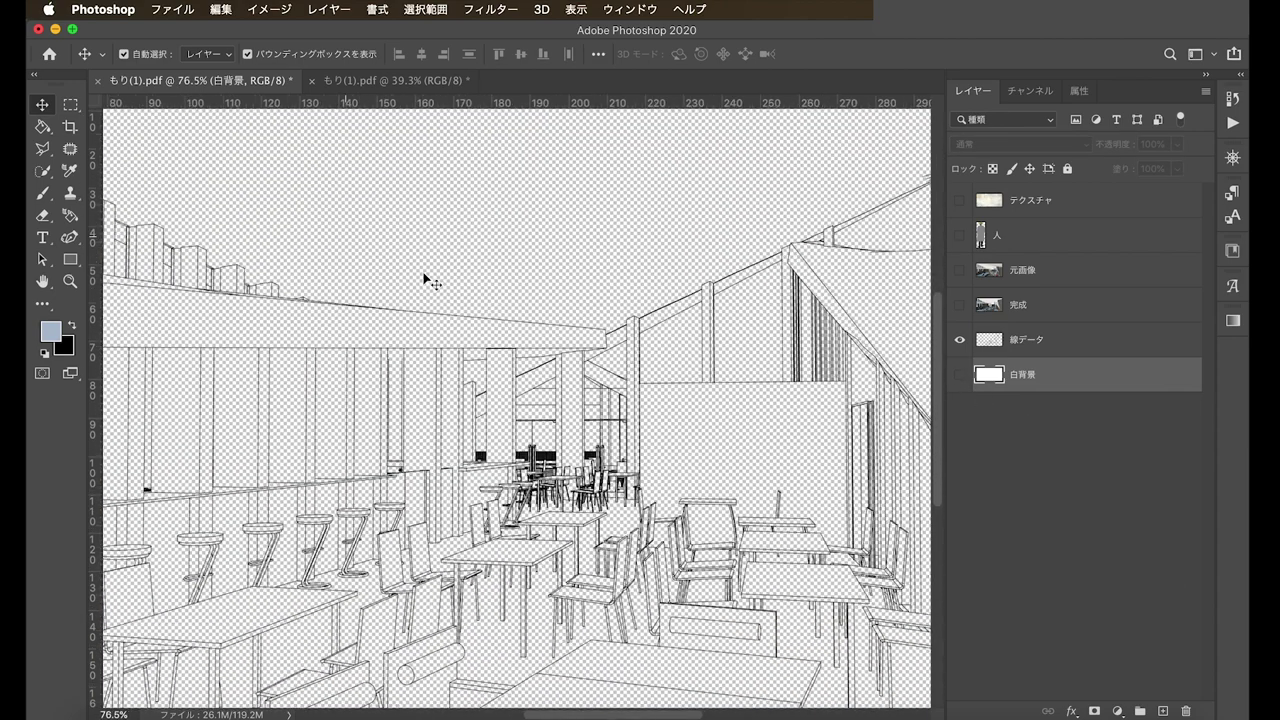
{"action": "scroll", "coordinate": [447, 390], "scroll_direction": "down", "scroll_amount": 5}
{"action": "left_click", "coordinate": [959, 374]}
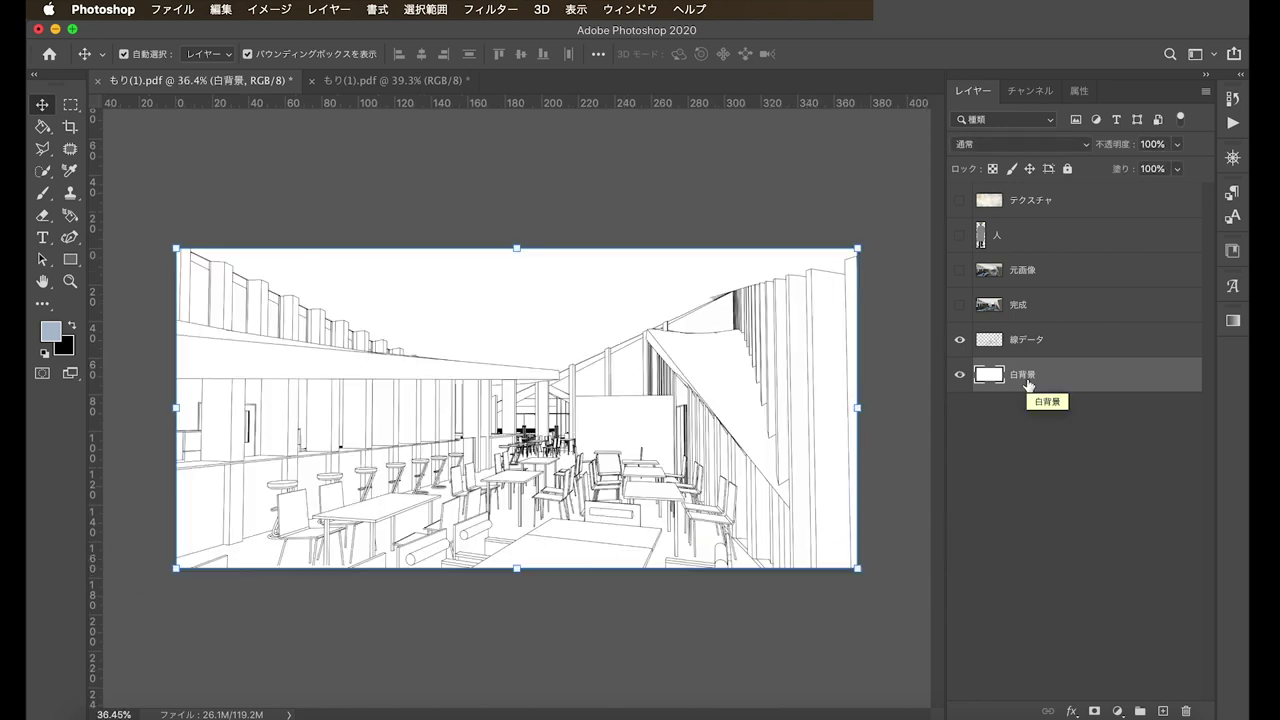
{"action": "left_click", "coordinate": [959, 339]}
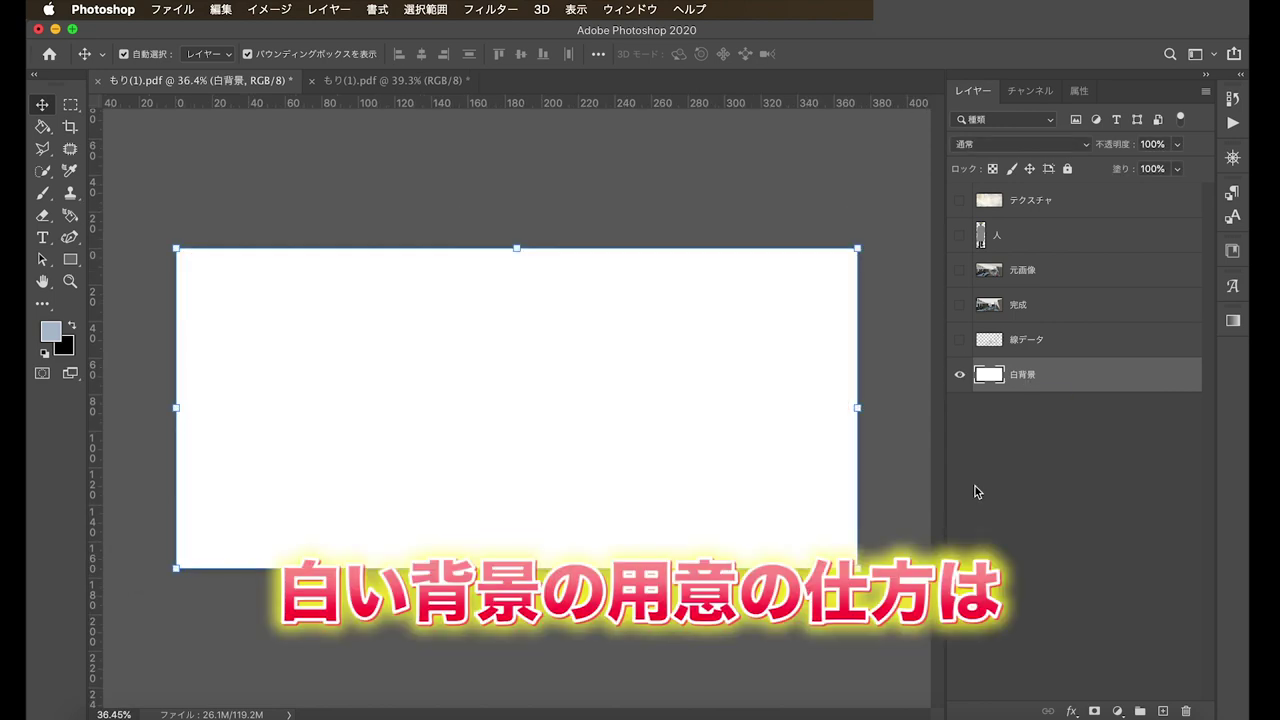
- Add a Solid Color fill layer set to white #ffffff
{"action": "left_click", "coordinate": [325, 8]}
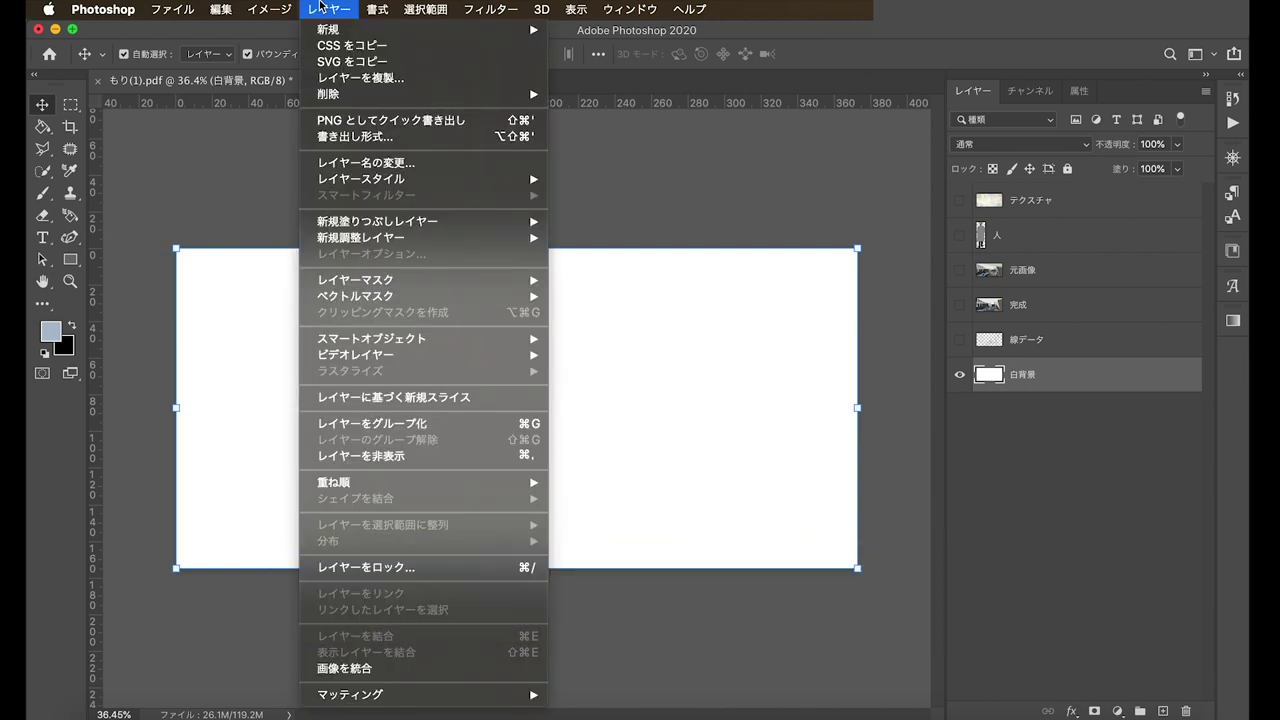
{"action": "mouse_move", "coordinate": [378, 221]}
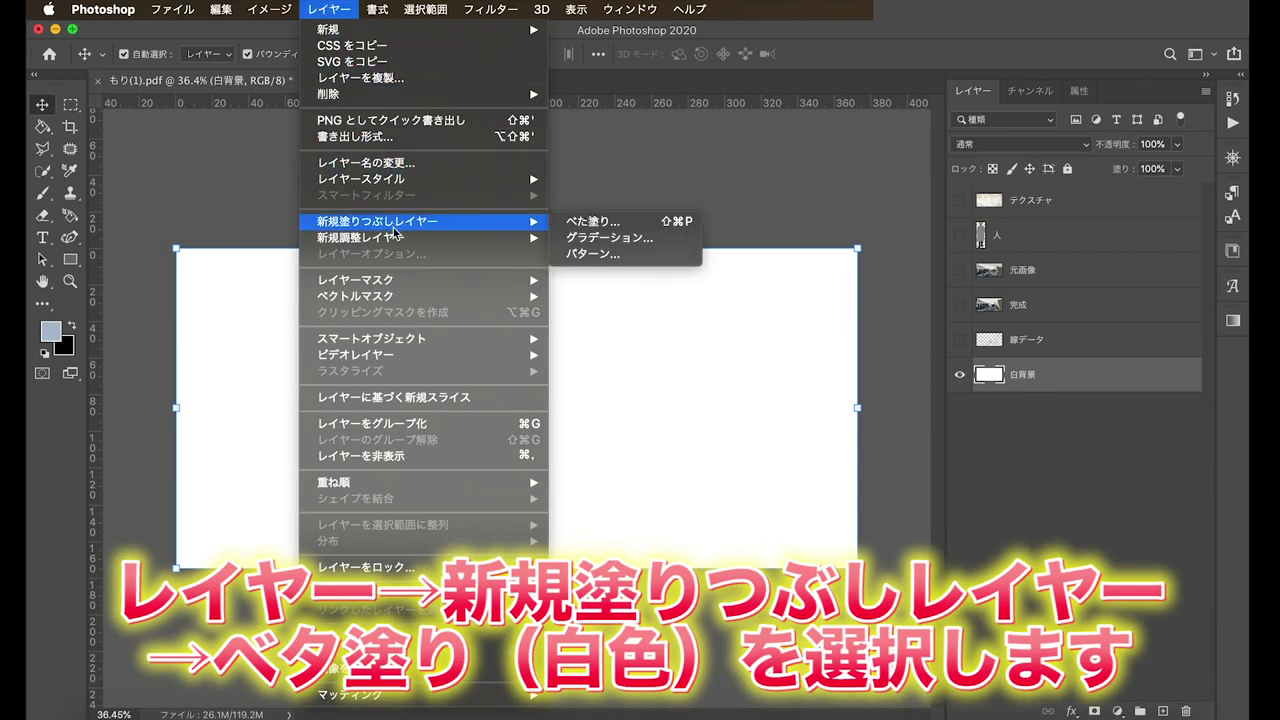
{"action": "left_click", "coordinate": [604, 222]}
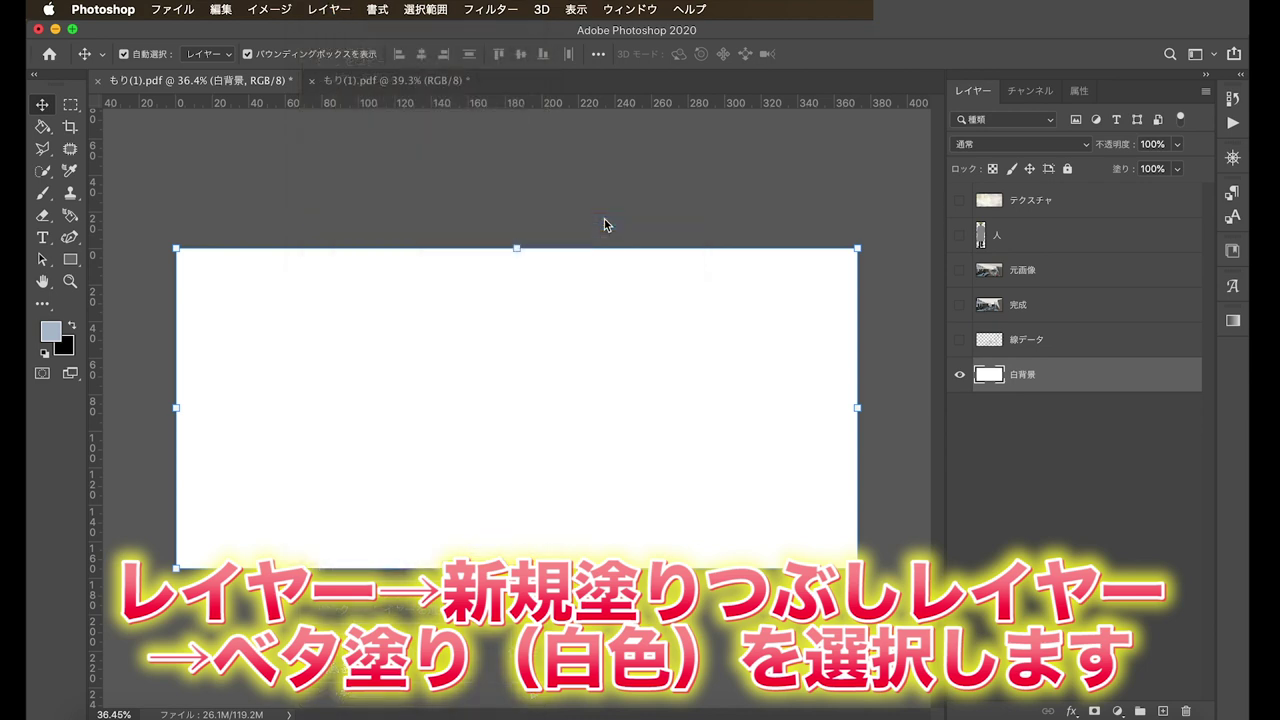
{"action": "left_click", "coordinate": [803, 338]}
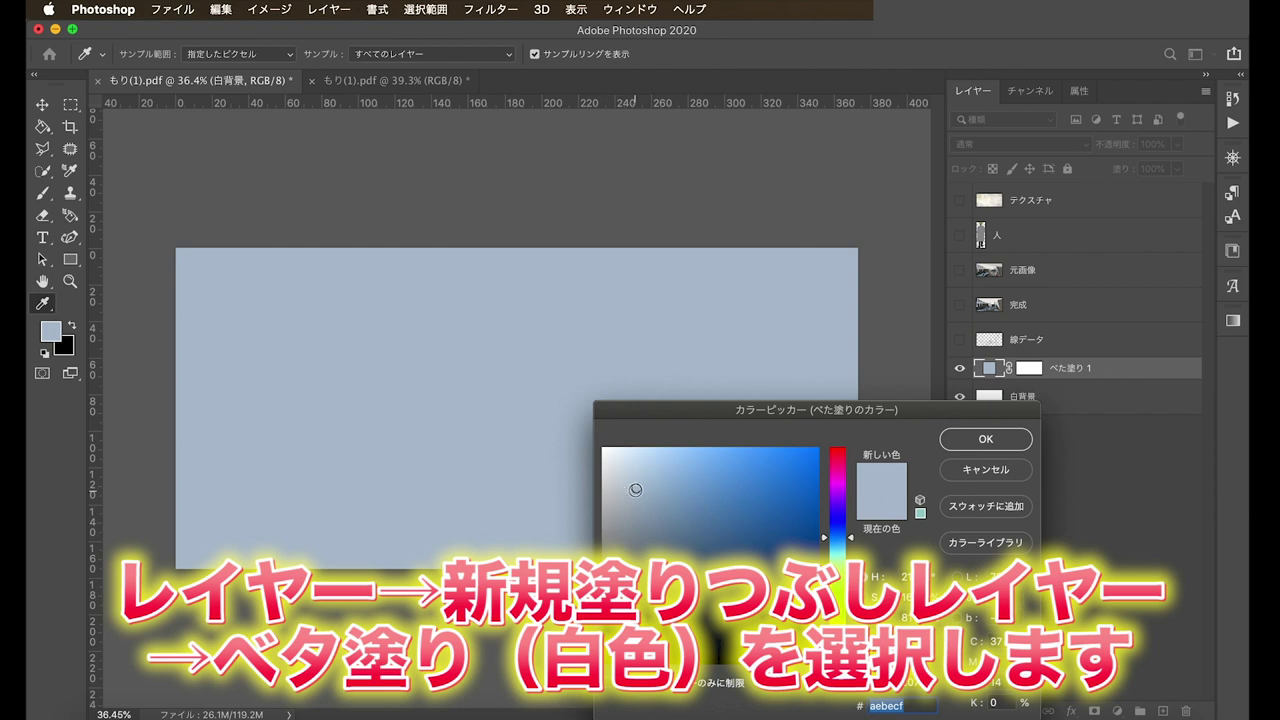
{"action": "left_click_drag", "start_coordinate": [639, 488], "coordinate": [550, 398]}
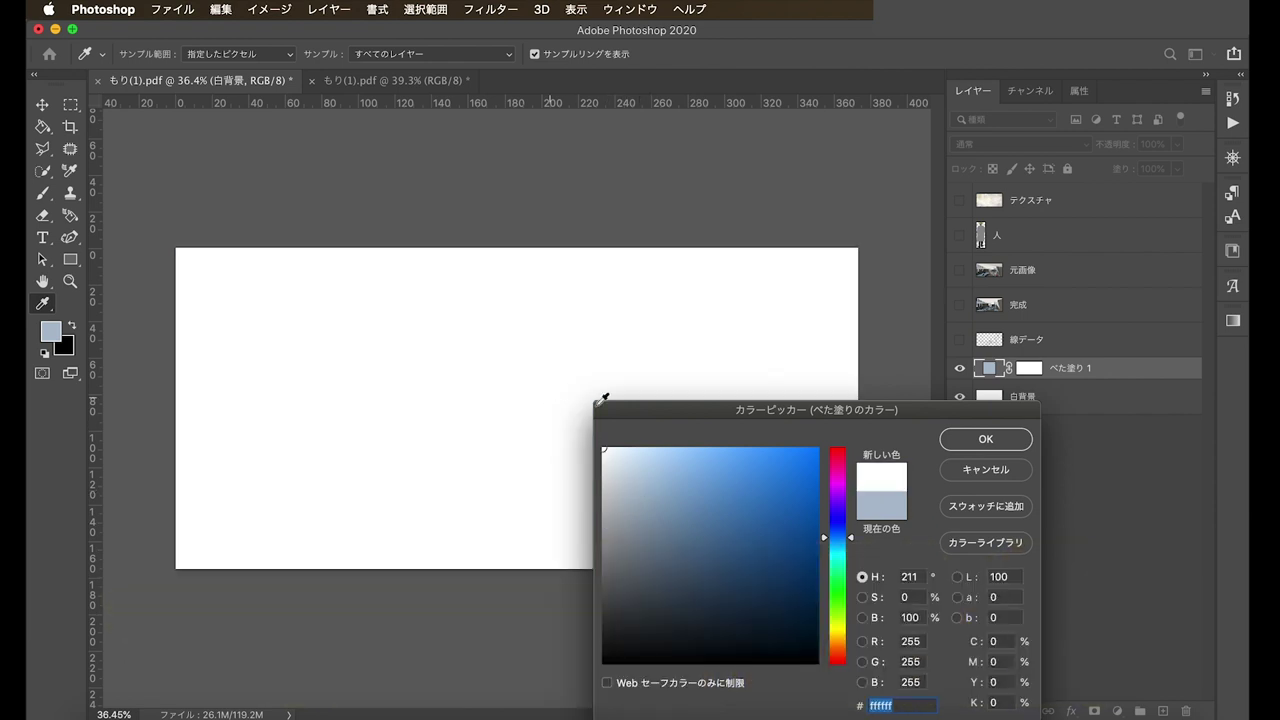
{"action": "left_click", "coordinate": [985, 440]}
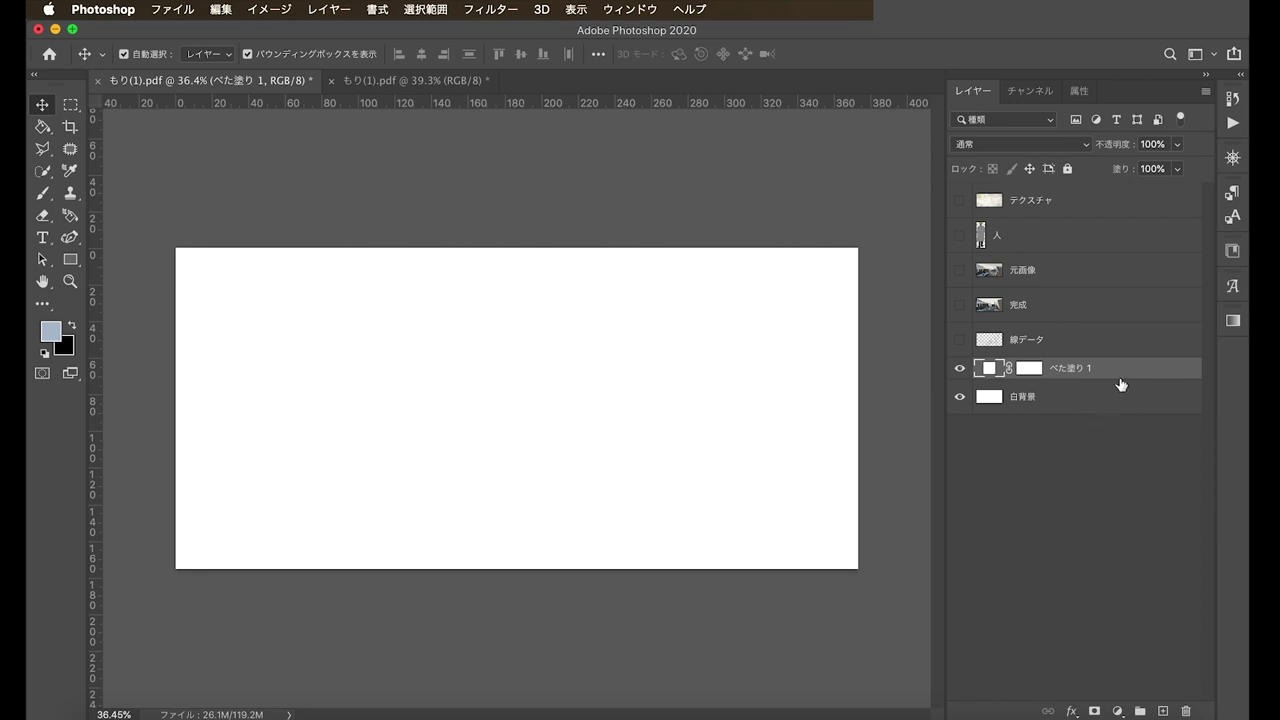
- Delete the べた塗り 1 fill layer and make 線データ visible again
{"action": "left_click_drag", "start_coordinate": [1122, 375], "coordinate": [1187, 711]}
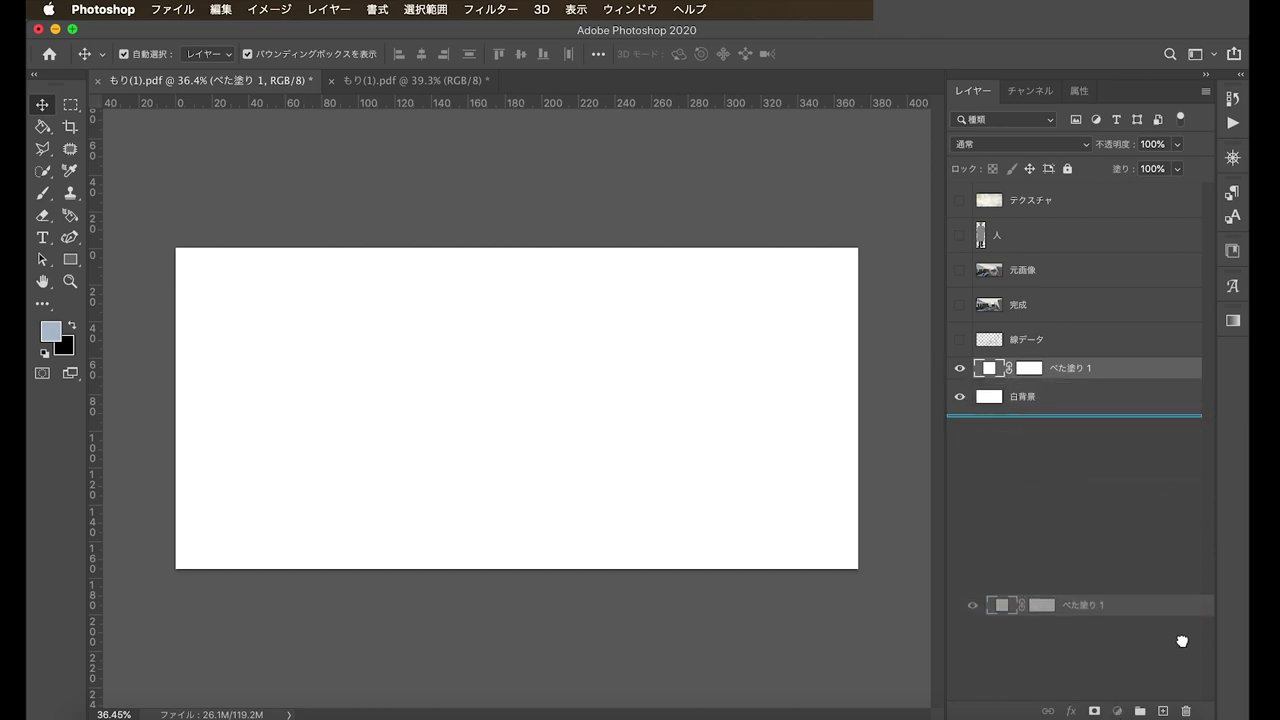
{"action": "left_click", "coordinate": [1064, 554]}
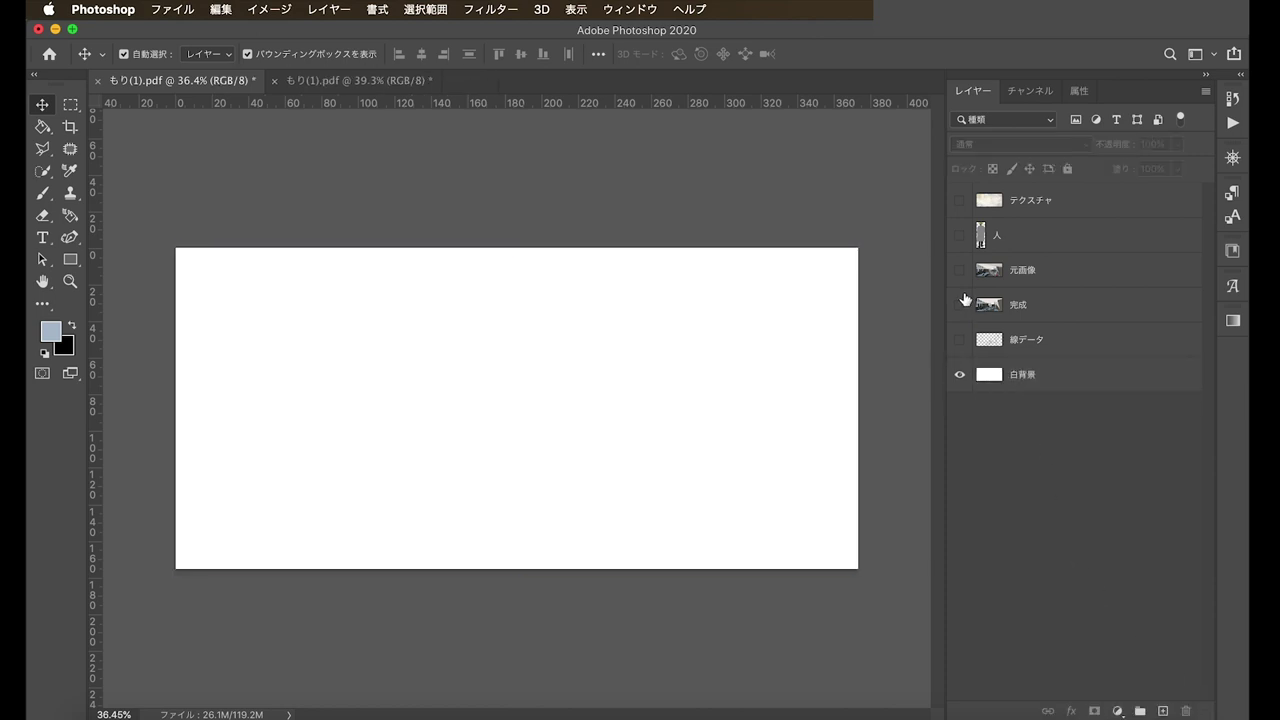
{"action": "left_click", "coordinate": [959, 339]}
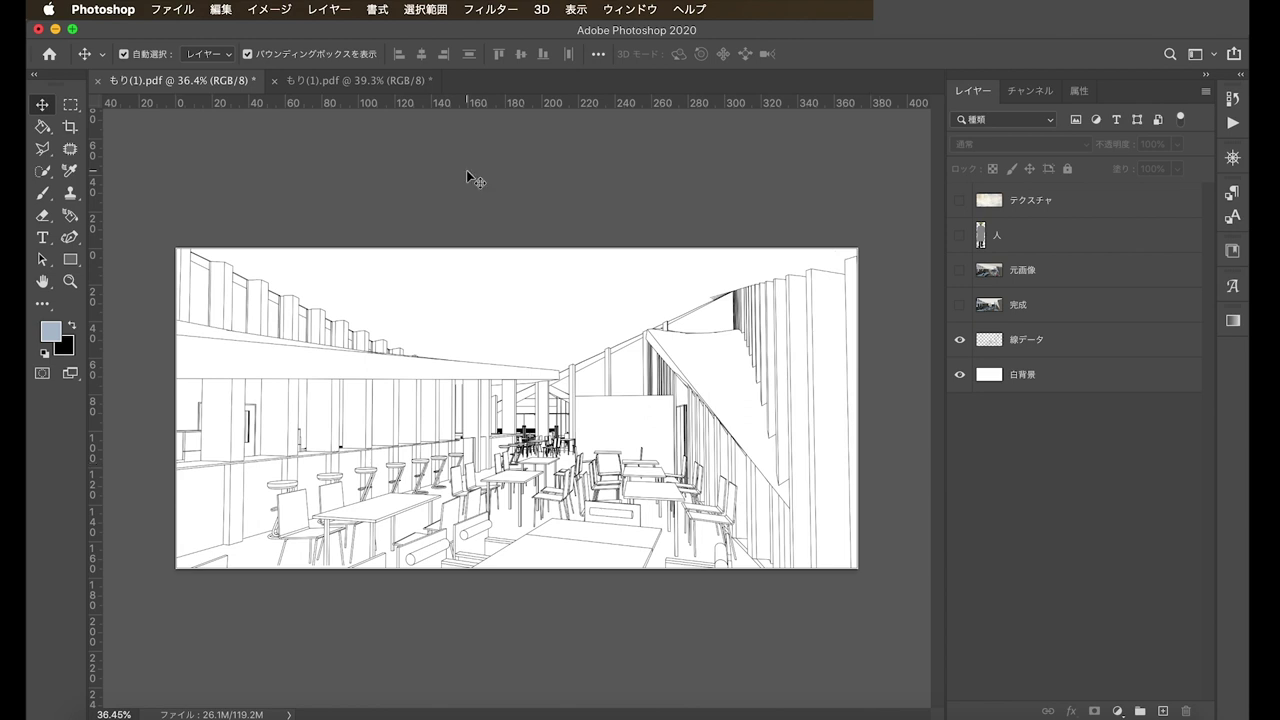
- Select the Paint Bucket tool (100% opacity, tolerance 32)
{"action": "left_click", "coordinate": [43, 127]}
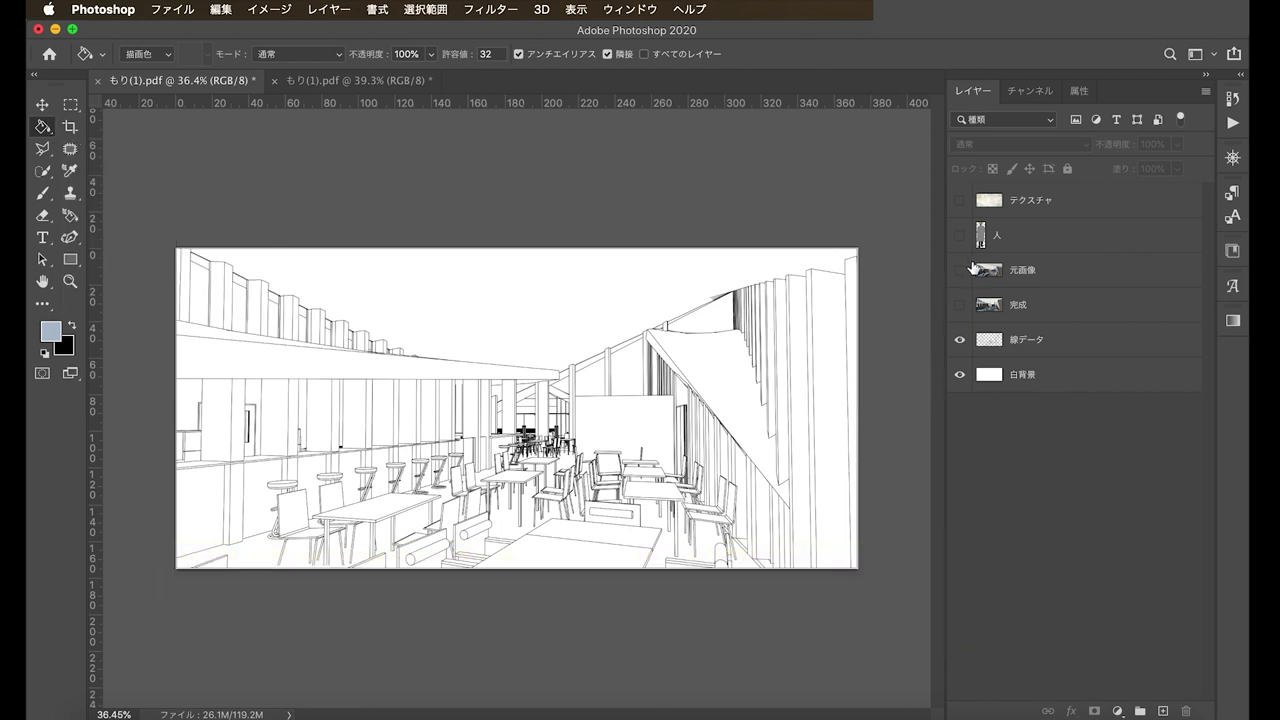
- Show the 元画像 reference and make 線データ the active layer
{"action": "left_click", "coordinate": [960, 271]}
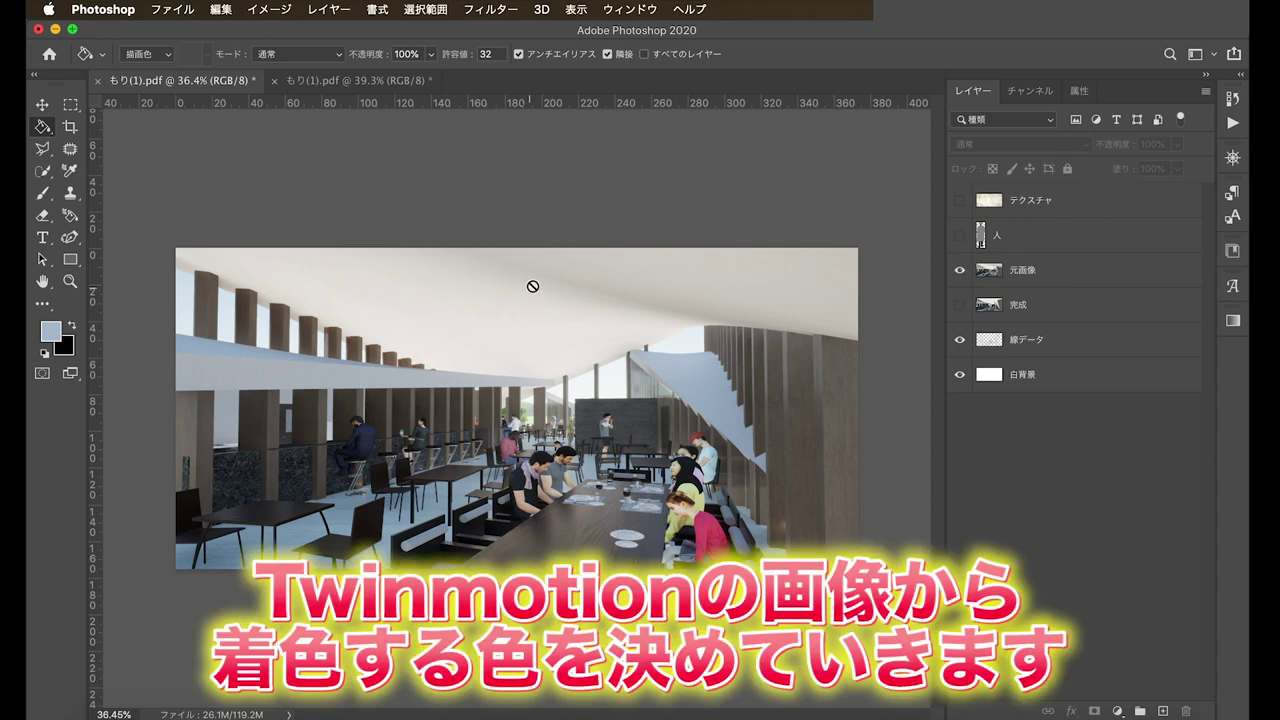
{"action": "left_click", "coordinate": [960, 270]}
{"action": "left_click", "coordinate": [1042, 350]}
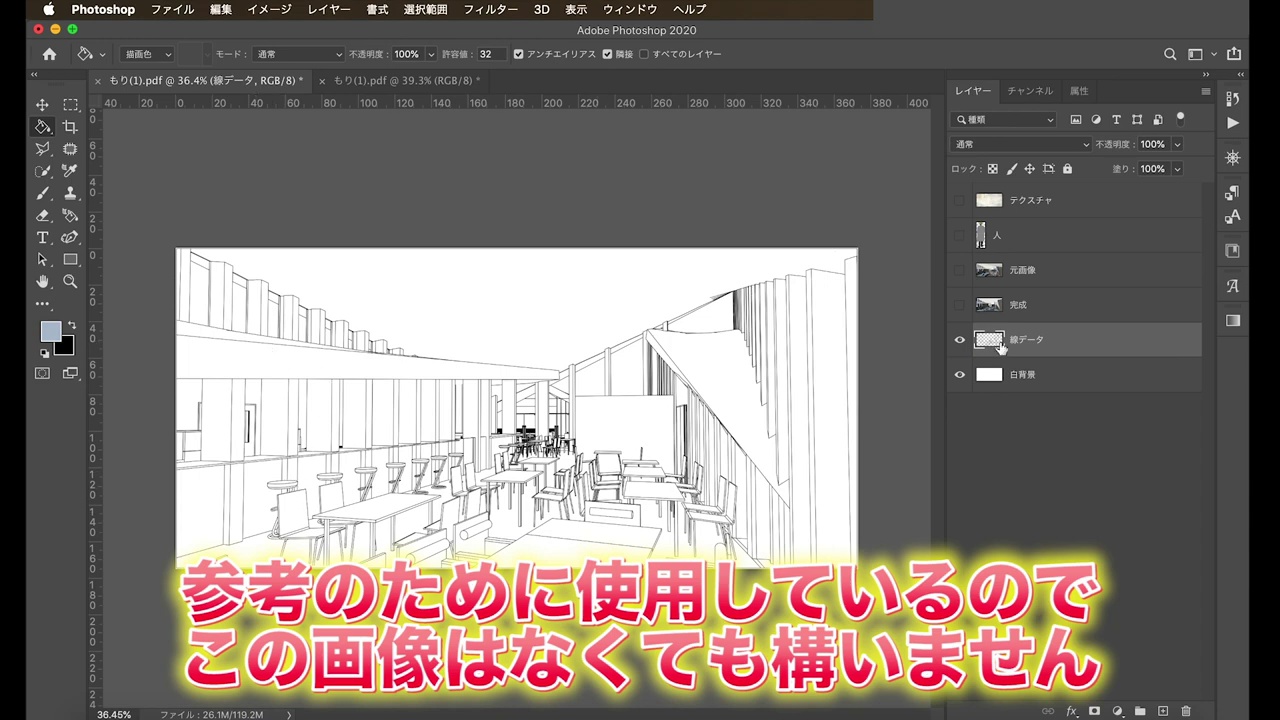
{"action": "left_click", "coordinate": [960, 270]}
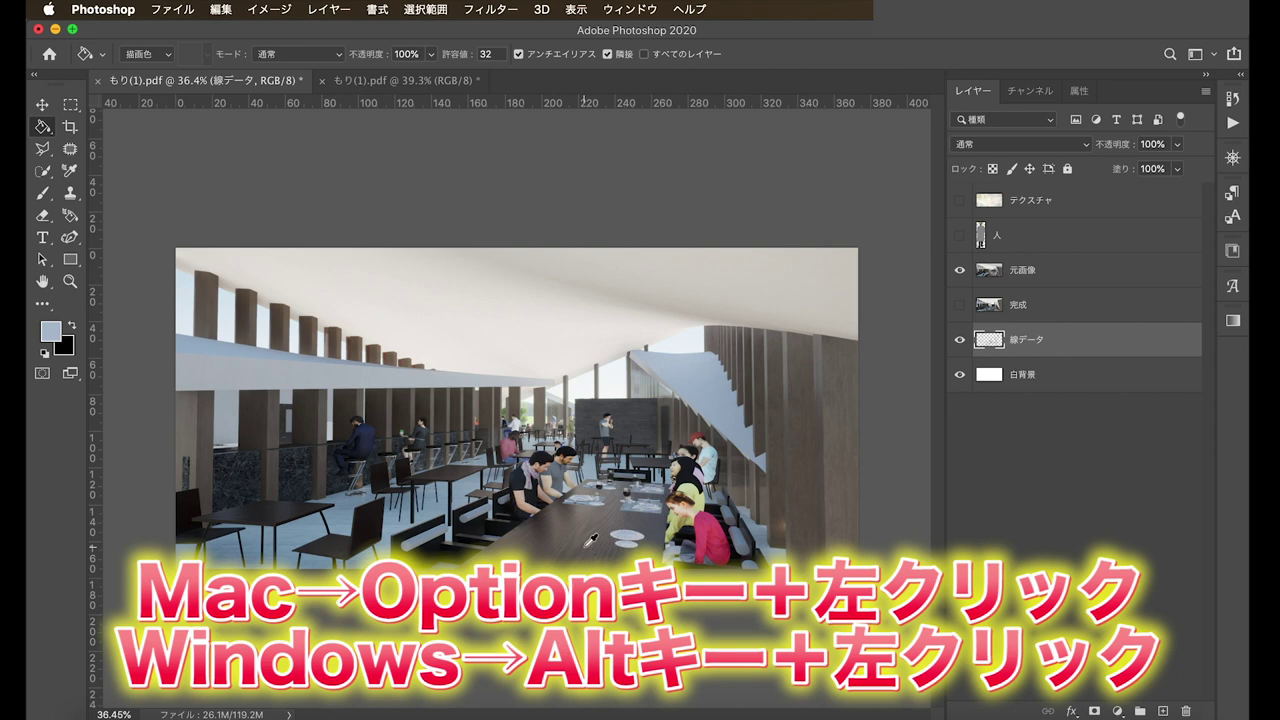
- Sample the dark brown table colour from the render, then hide 元画像
{"action": "left_click", "coordinate": [591, 540], "text": "alt"}
{"action": "left_click", "coordinate": [591, 540], "text": "alt"}
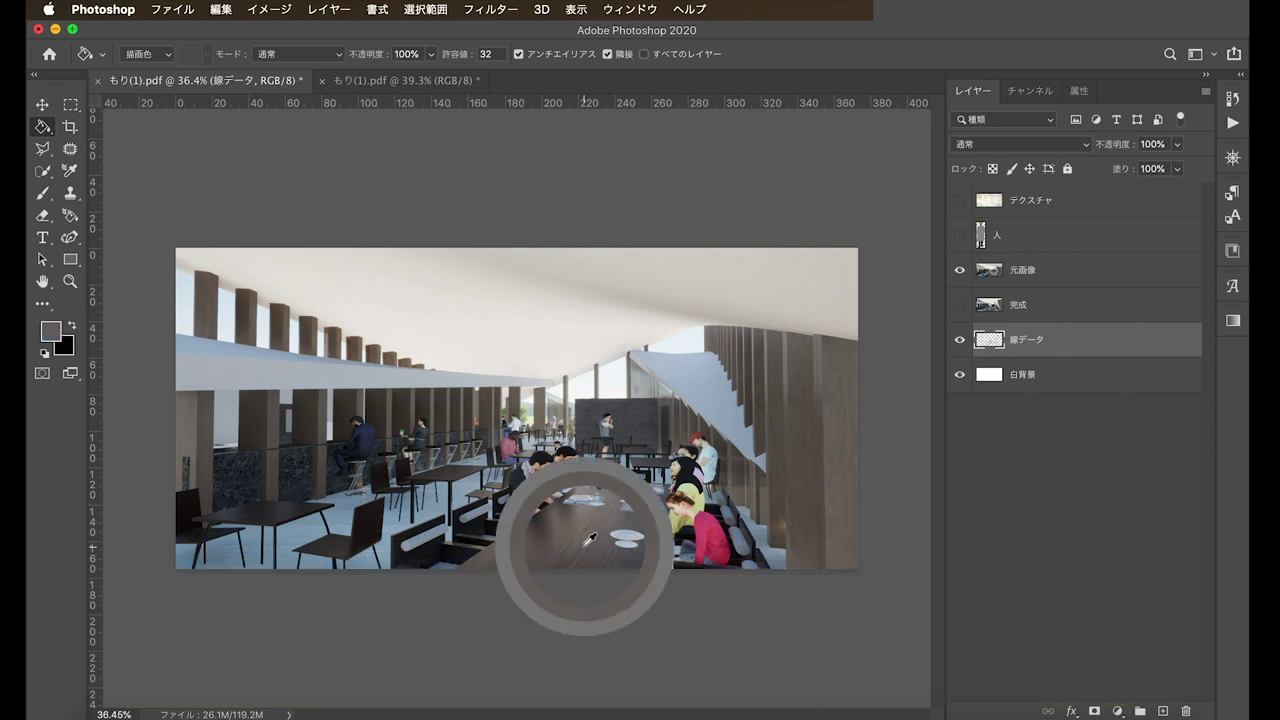
{"action": "left_click", "coordinate": [566, 538], "text": "alt"}
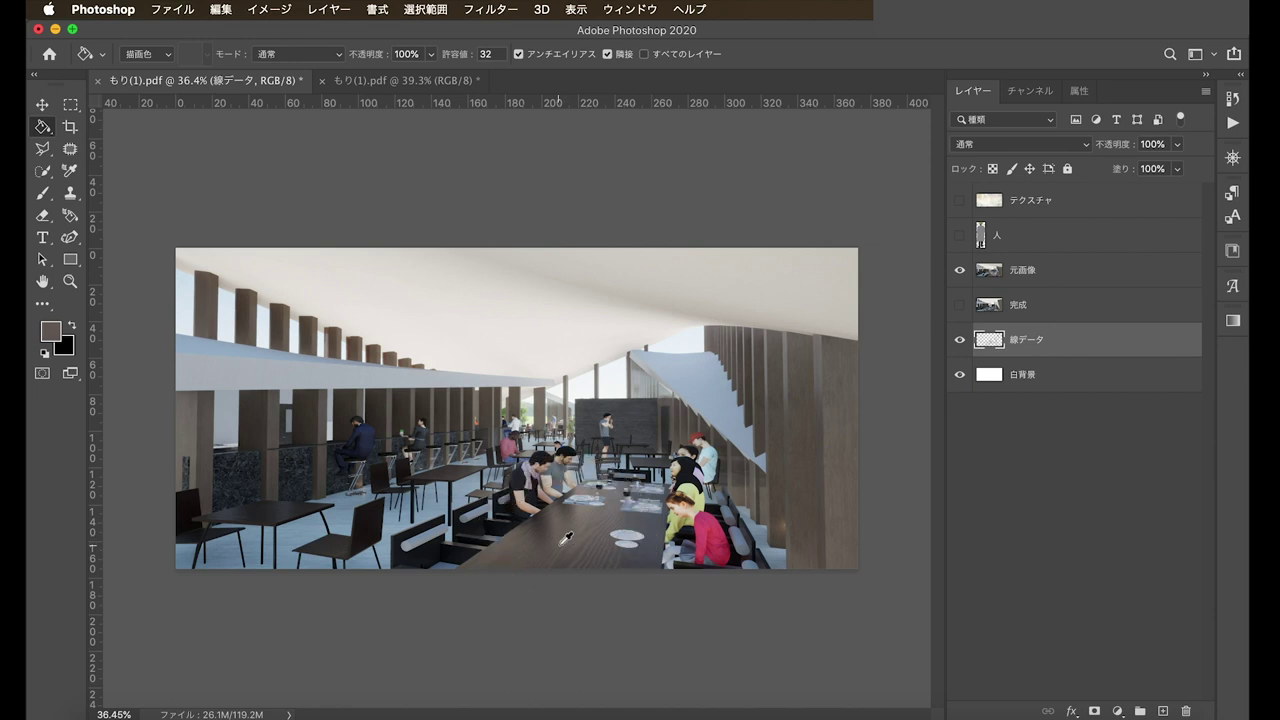
{"action": "left_click", "coordinate": [566, 538], "text": "alt"}
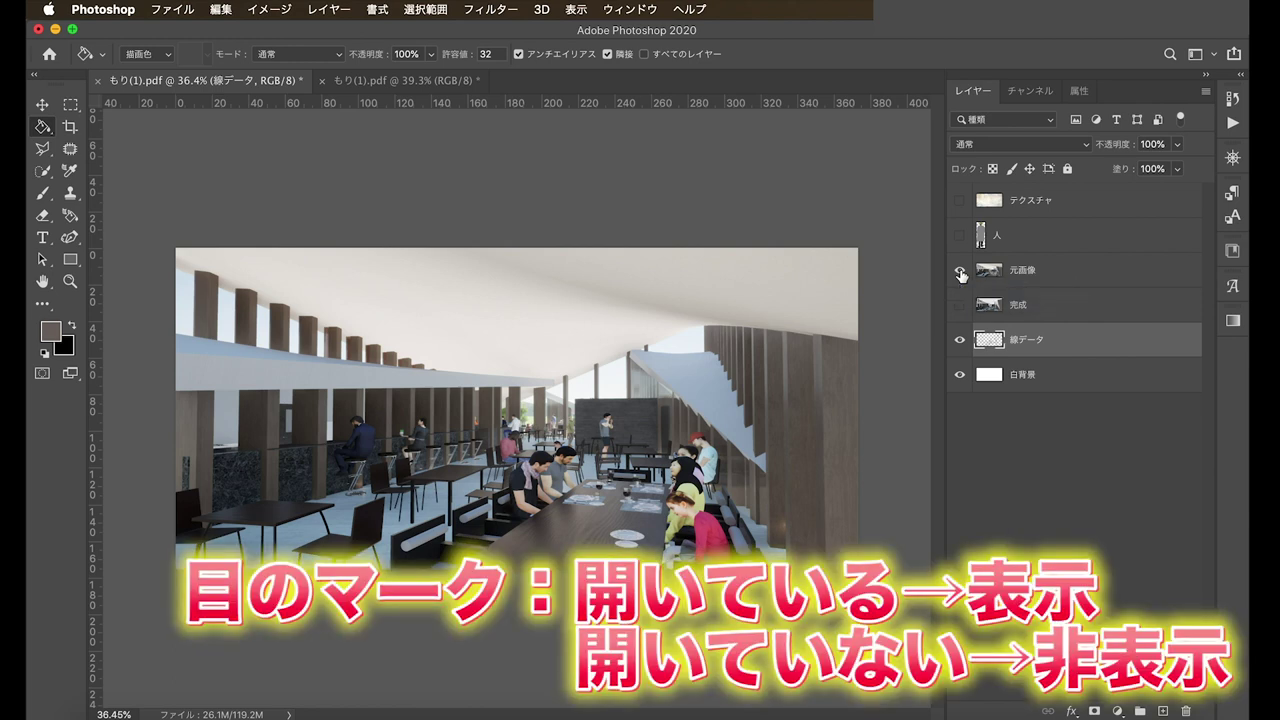
{"action": "left_click", "coordinate": [960, 272]}
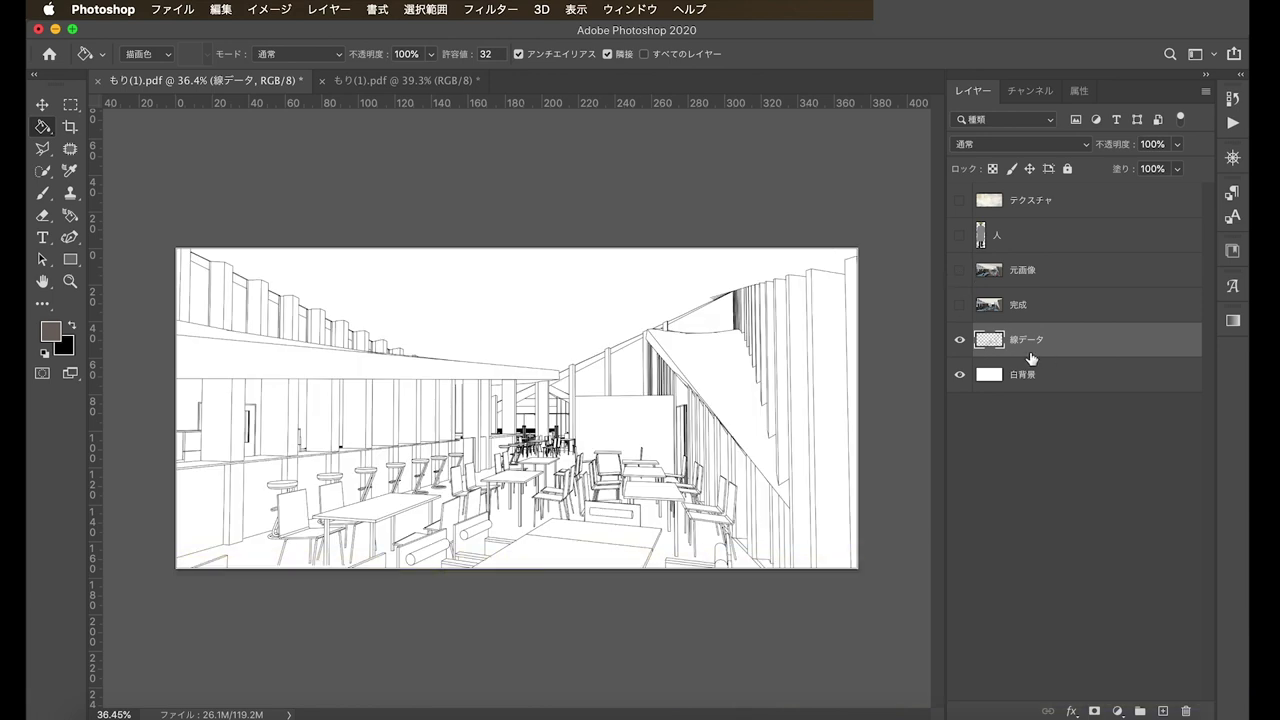
- Fill the seven foreground, middle and back table tops with dark brown
{"action": "scroll", "coordinate": [553, 554], "scroll_direction": "up", "scroll_amount": 2}
{"action": "scroll", "coordinate": [553, 554], "scroll_direction": "down", "scroll_amount": 1}
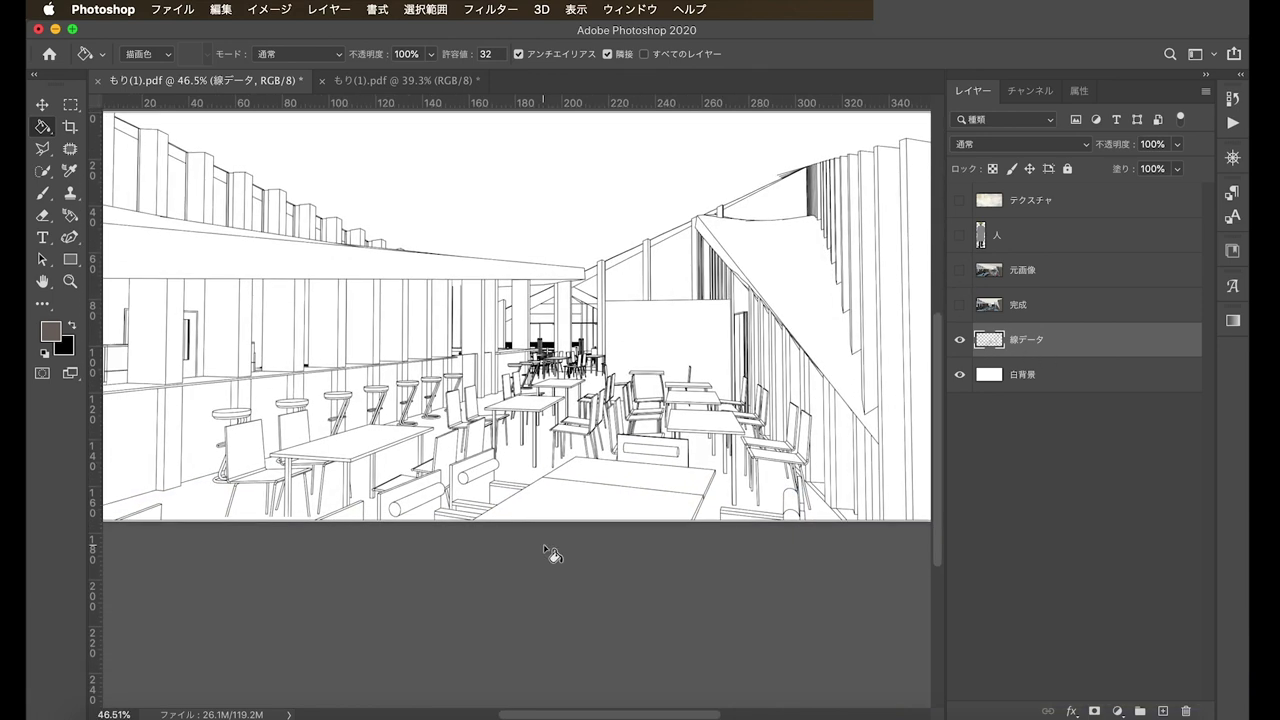
{"action": "left_click", "coordinate": [580, 505]}
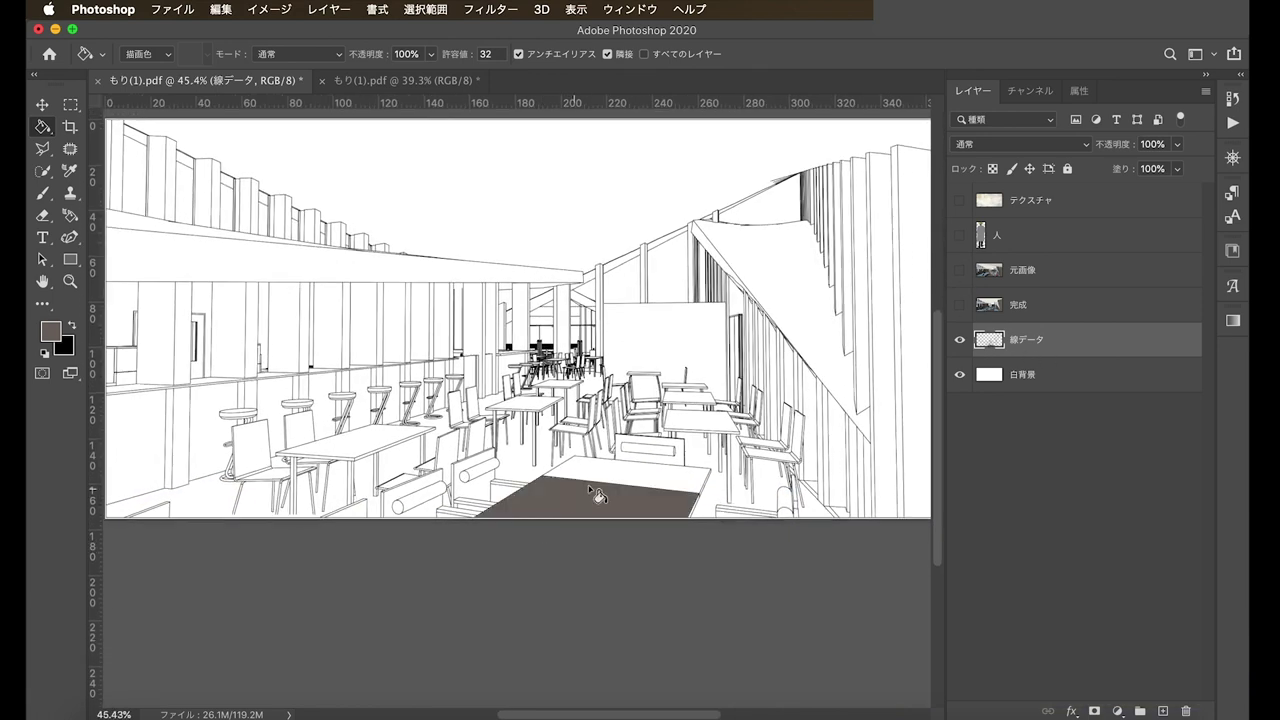
{"action": "left_click", "coordinate": [648, 483]}
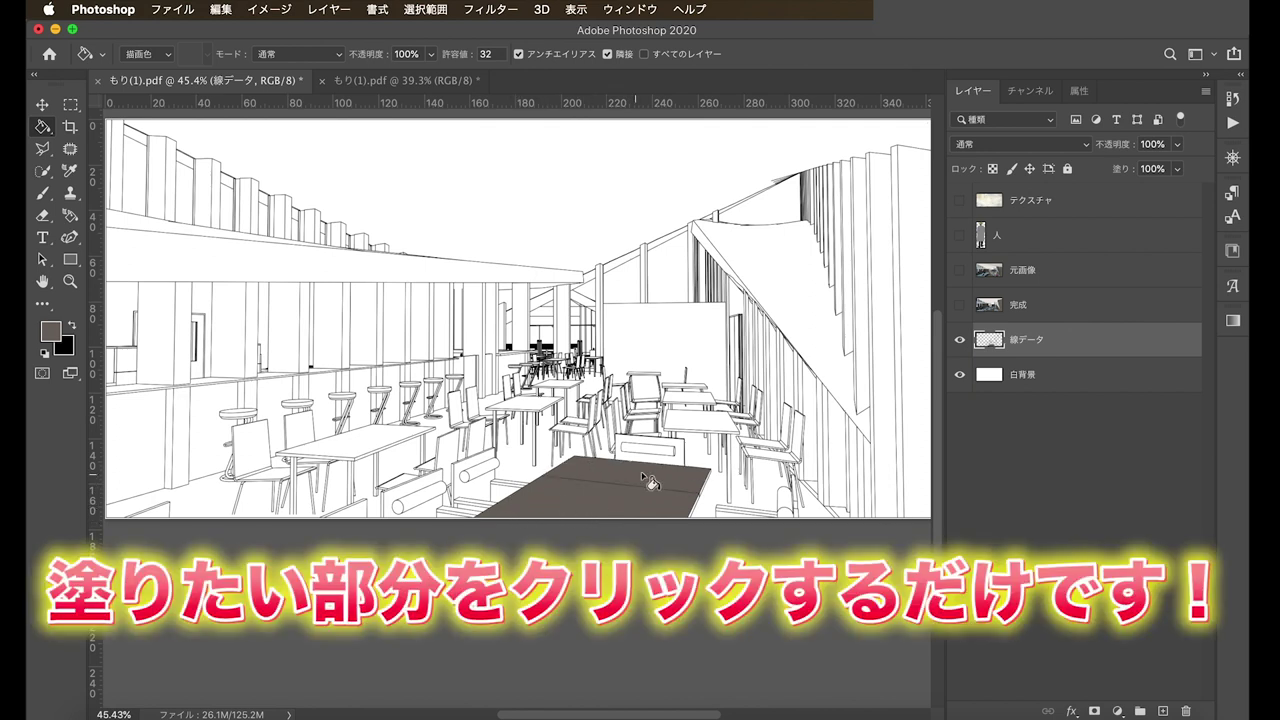
{"action": "left_click", "coordinate": [703, 420]}
{"action": "left_click", "coordinate": [690, 397]}
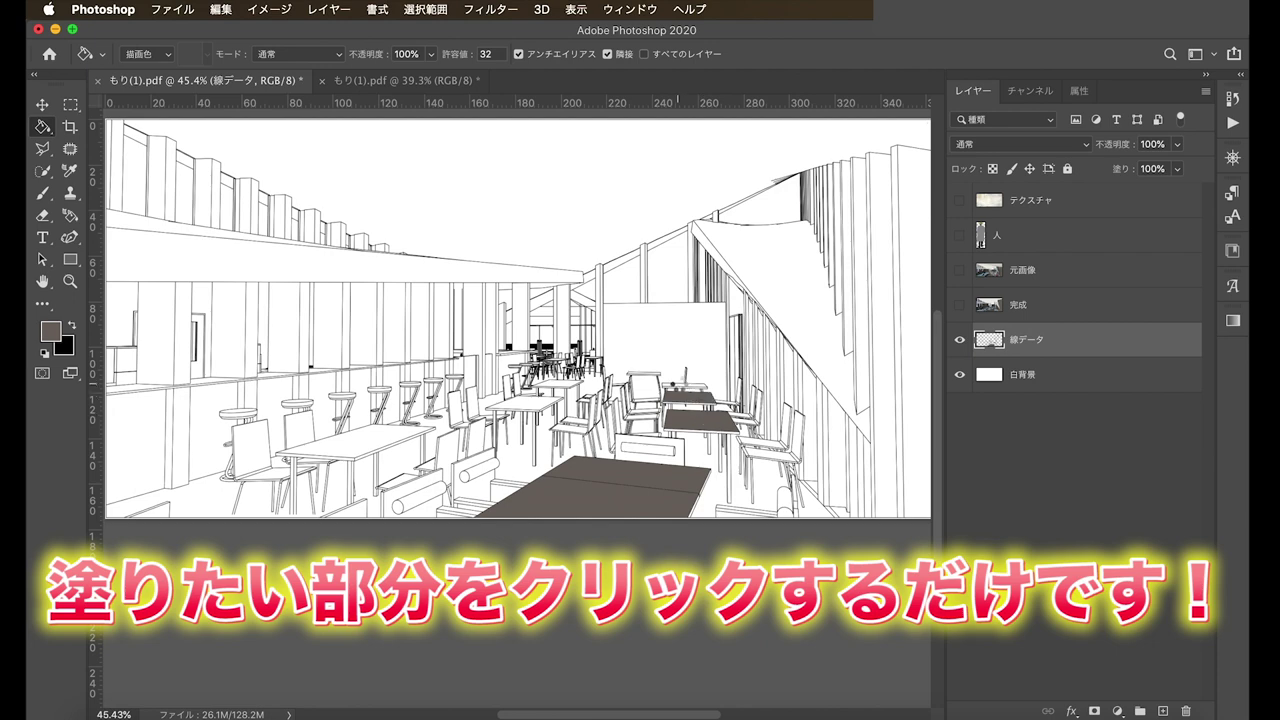
{"action": "left_click", "coordinate": [563, 386]}
{"action": "left_click", "coordinate": [540, 408]}
{"action": "left_click", "coordinate": [376, 448]}
- Fill a right-side table top and the chair-stack bar dark brown
{"action": "scroll", "coordinate": [700, 393], "scroll_direction": "up", "scroll_amount": 2}
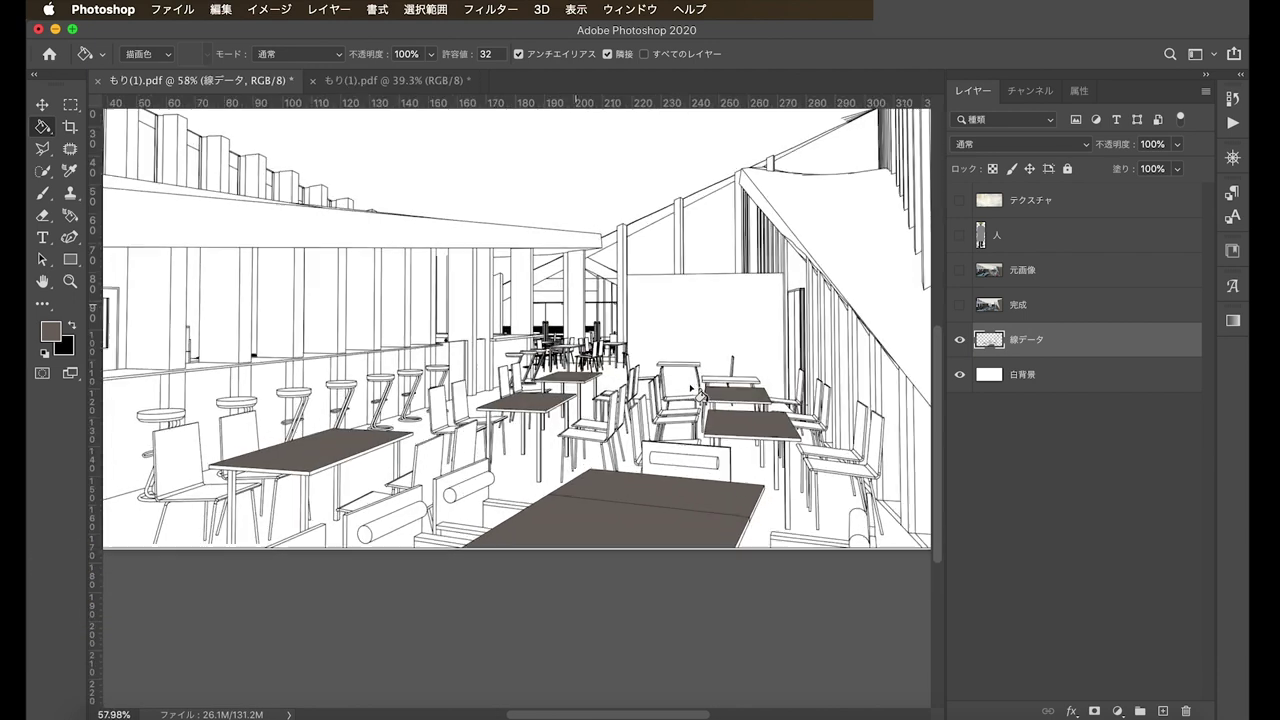
{"action": "scroll", "coordinate": [700, 393], "scroll_direction": "up", "scroll_amount": 3}
{"action": "scroll", "coordinate": [700, 393], "scroll_direction": "up", "scroll_amount": 3}
{"action": "scroll", "coordinate": [700, 385], "scroll_direction": "up", "scroll_amount": 2}
{"action": "scroll", "coordinate": [680, 400], "scroll_direction": "right", "scroll_amount": 3}
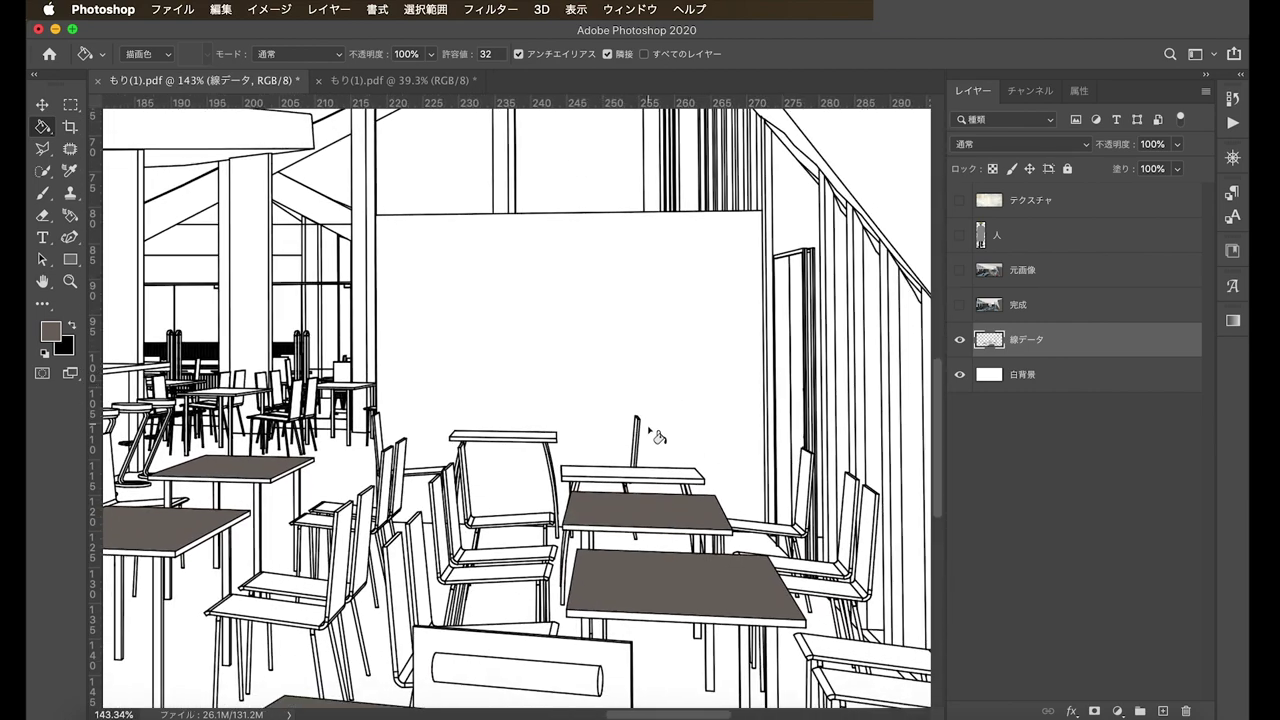
{"action": "left_click", "coordinate": [652, 475]}
{"action": "left_click", "coordinate": [540, 437]}
{"action": "scroll", "coordinate": [545, 440], "scroll_direction": "left", "scroll_amount": 3}
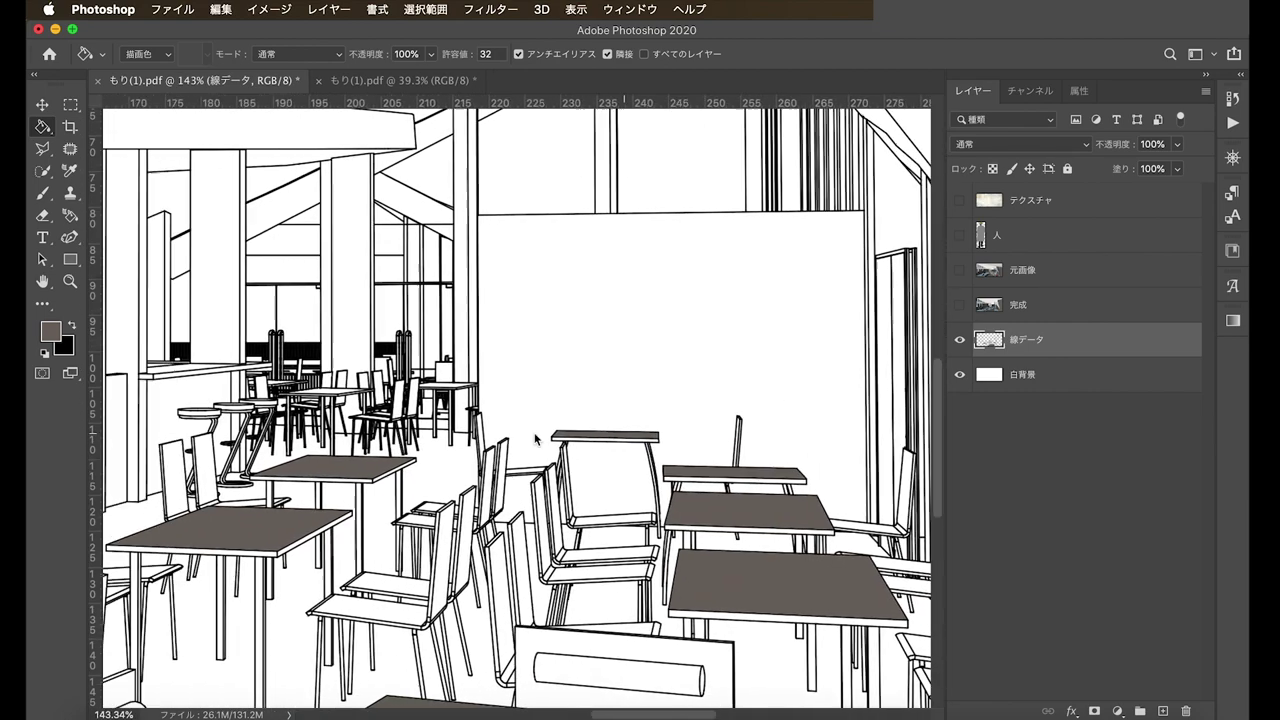
{"action": "scroll", "coordinate": [520, 420], "scroll_direction": "left", "scroll_amount": 3}
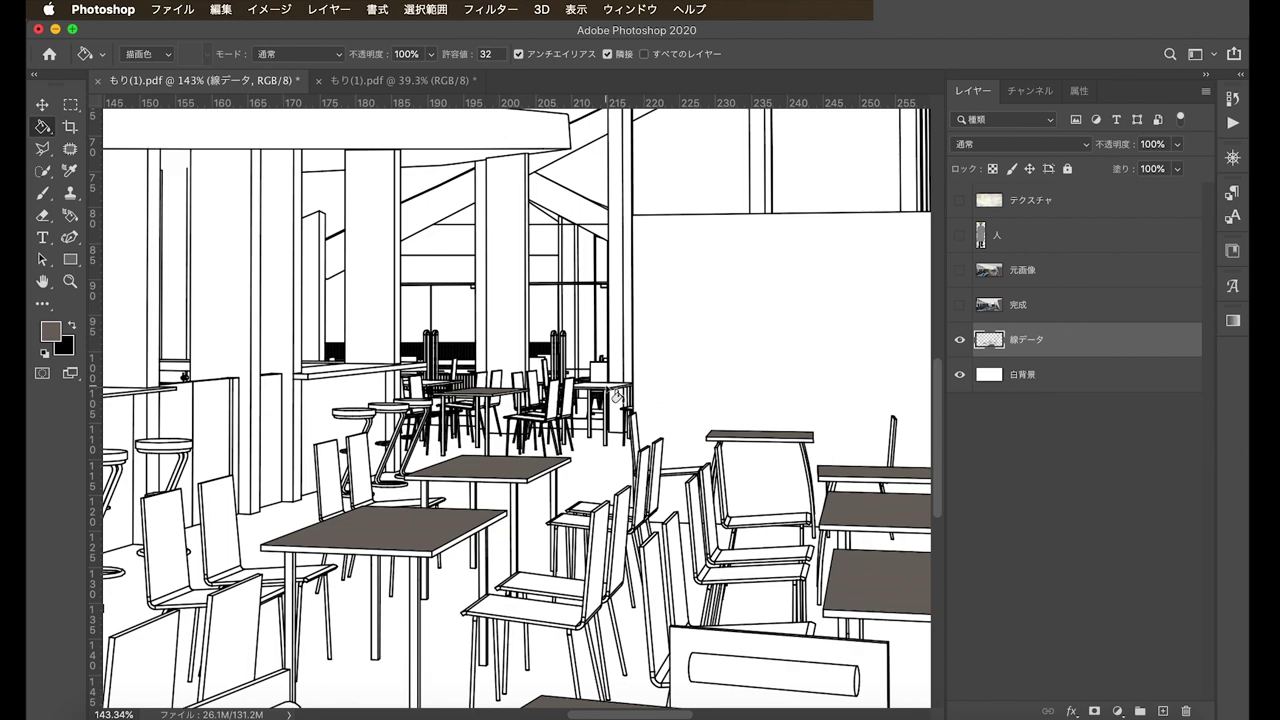
- Zoom back out and show the rendered 元画像 café image
{"action": "scroll", "coordinate": [530, 468], "scroll_direction": "down", "scroll_amount": 2}
{"action": "scroll", "coordinate": [530, 470], "scroll_direction": "down", "scroll_amount": 1}
{"action": "scroll", "coordinate": [528, 472], "scroll_direction": "down", "scroll_amount": 1}
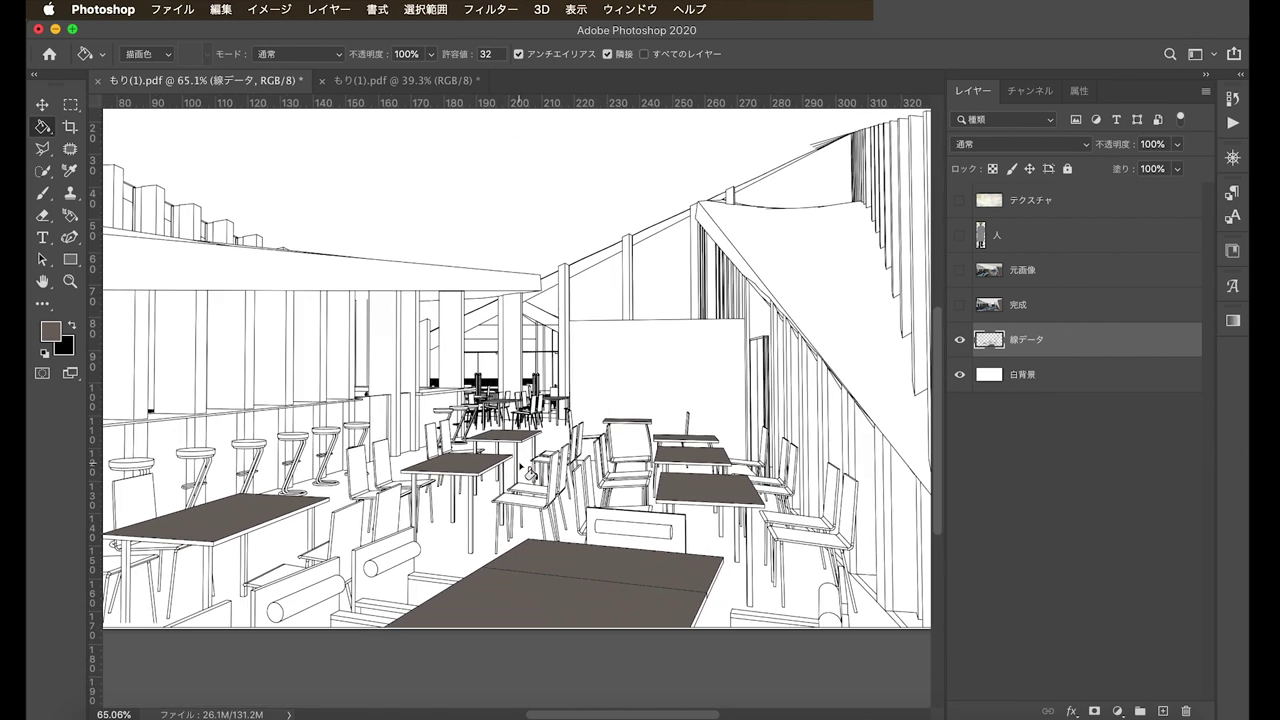
{"action": "scroll", "coordinate": [525, 476], "scroll_direction": "down", "scroll_amount": 2}
{"action": "scroll", "coordinate": [520, 482], "scroll_direction": "down", "scroll_amount": 1}
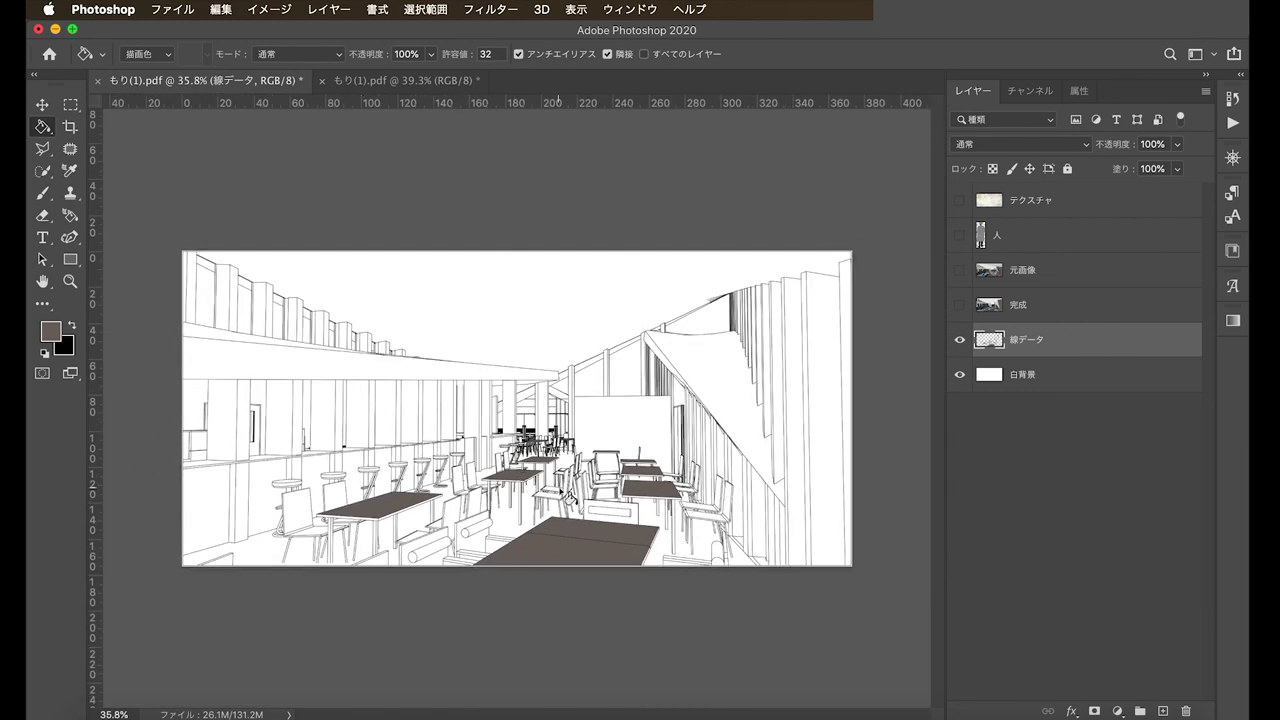
{"action": "left_click", "coordinate": [962, 271]}
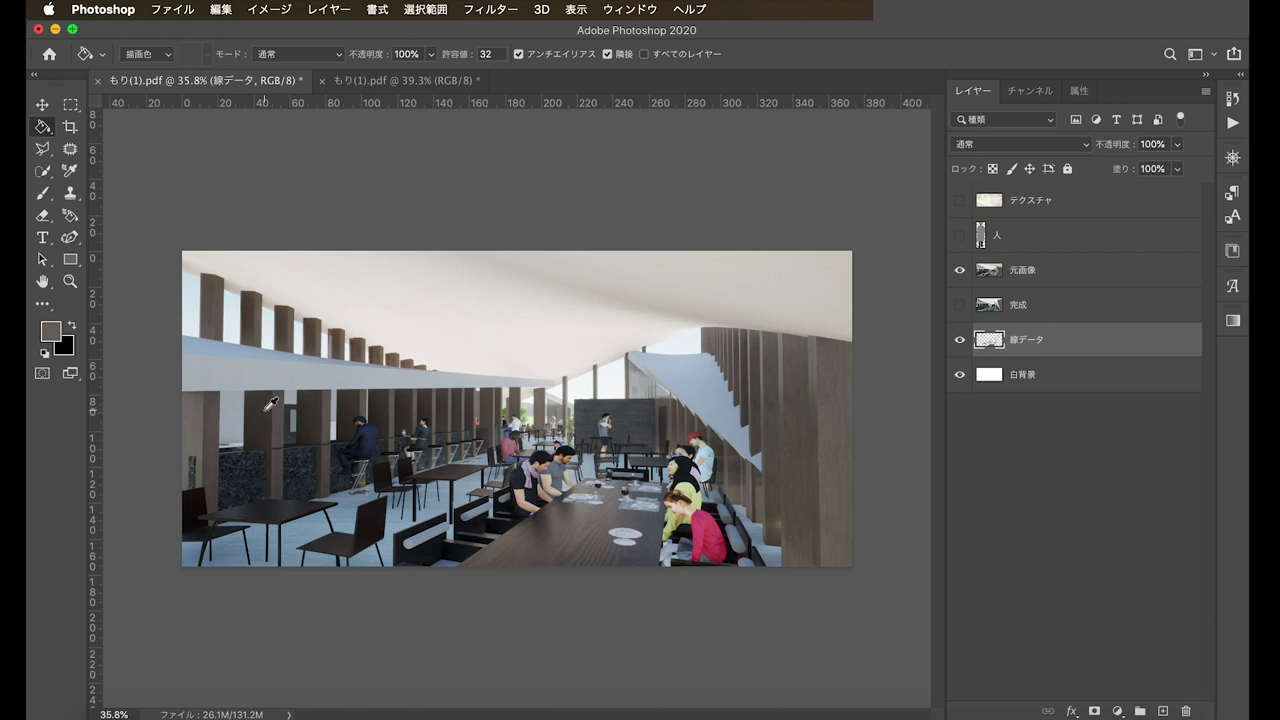
- Sample the darker pillar brown, hide 元画像, and zoom in on the left wall
{"action": "left_click", "coordinate": [270, 404], "text": "alt"}
{"action": "left_click", "coordinate": [270, 404], "text": "alt"}
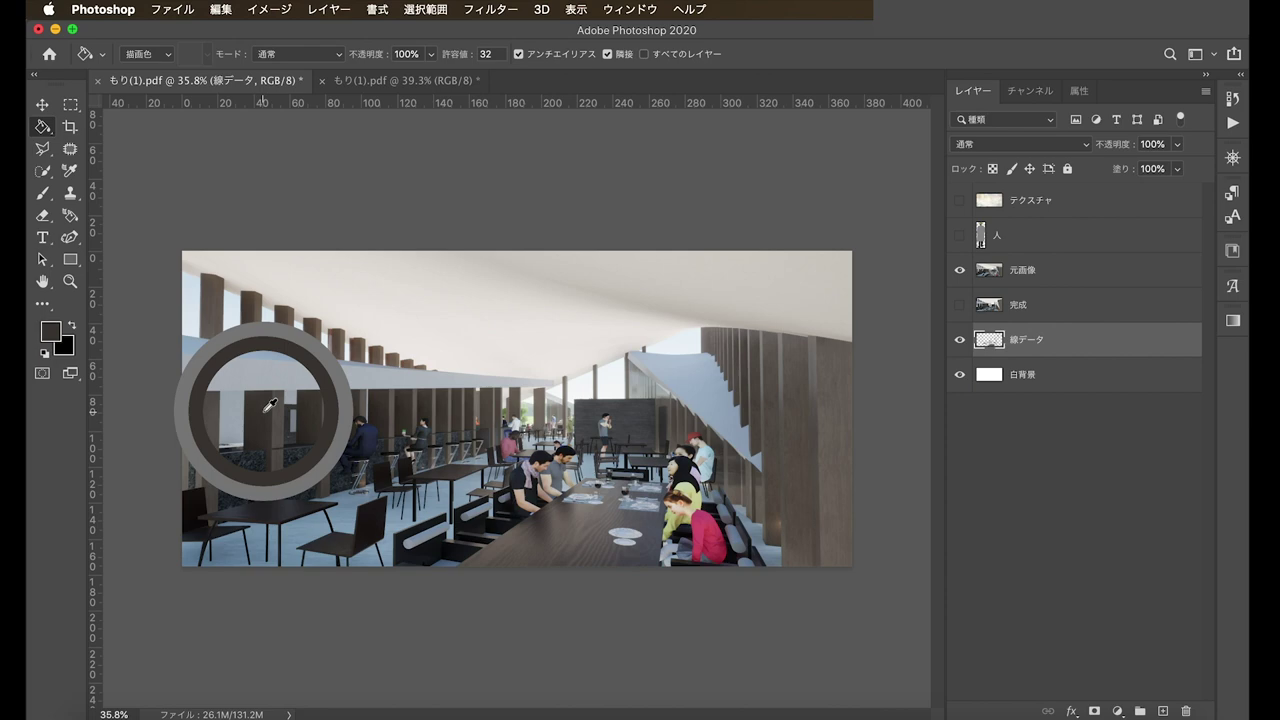
{"action": "left_click", "coordinate": [957, 272]}
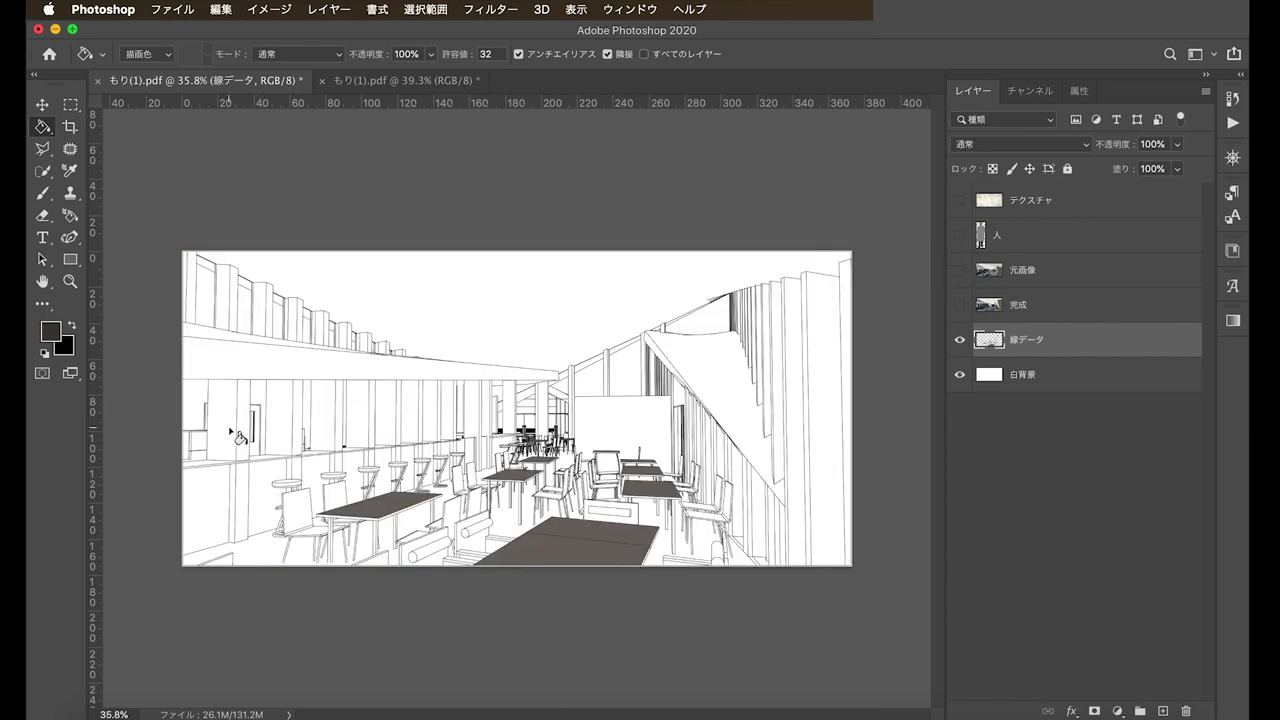
{"action": "key", "text": "ctrl+plus"}
{"action": "scroll", "coordinate": [232, 431], "scroll_direction": "left", "scroll_amount": 5}
- Bucket-fill the eight left wall panels with the darker brown
{"action": "left_click", "coordinate": [302, 425]}
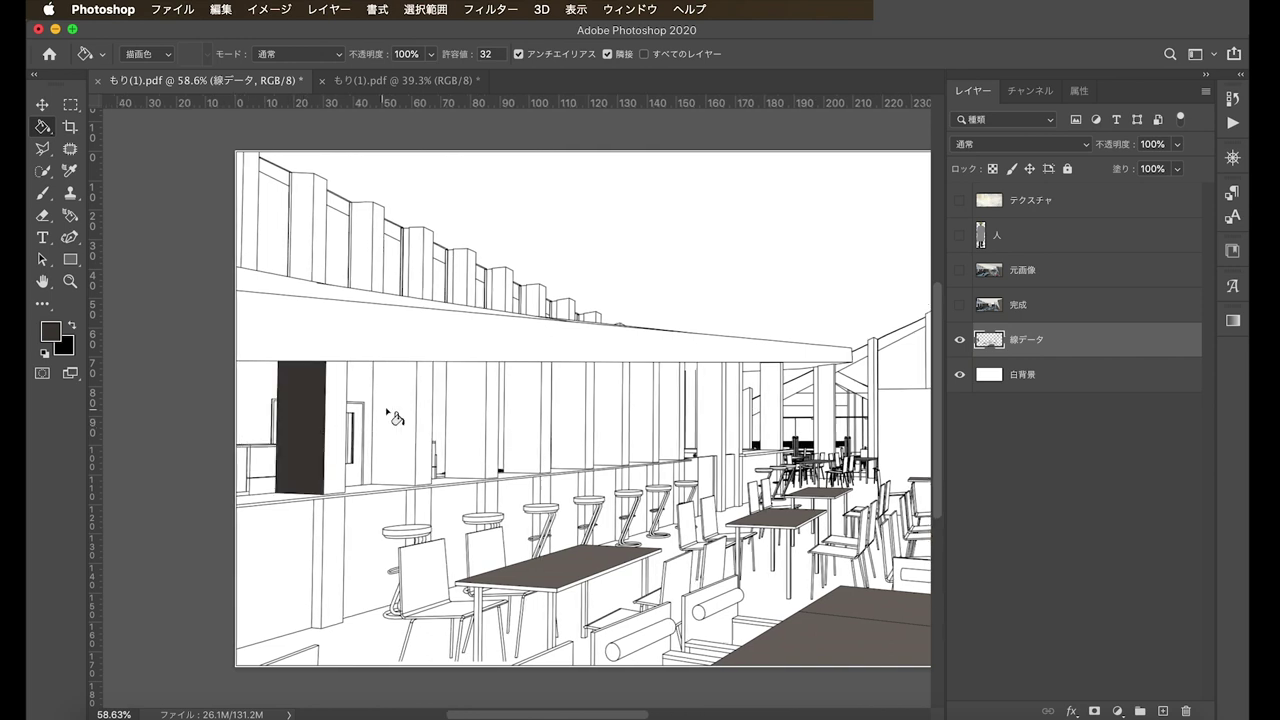
{"action": "left_click", "coordinate": [393, 418]}
{"action": "left_click", "coordinate": [482, 395]}
{"action": "left_click", "coordinate": [530, 398]}
{"action": "left_click", "coordinate": [574, 398]}
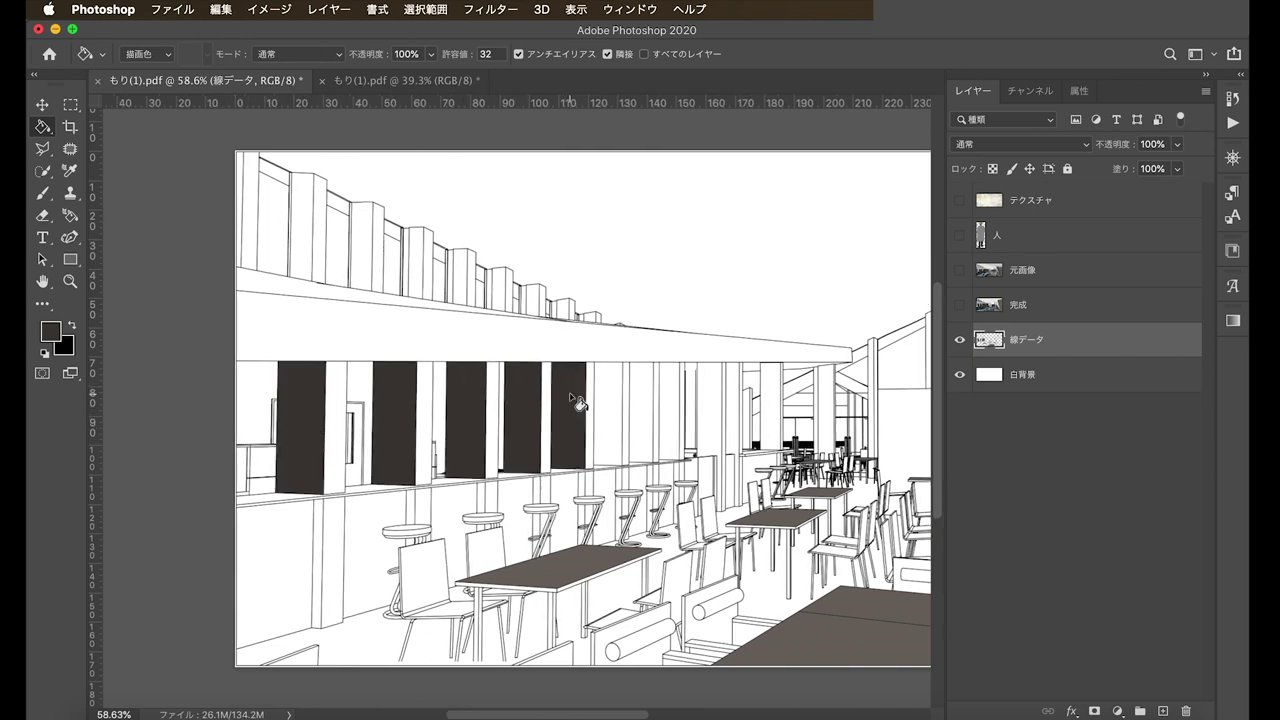
{"action": "left_click", "coordinate": [620, 400]}
{"action": "left_click", "coordinate": [671, 395]}
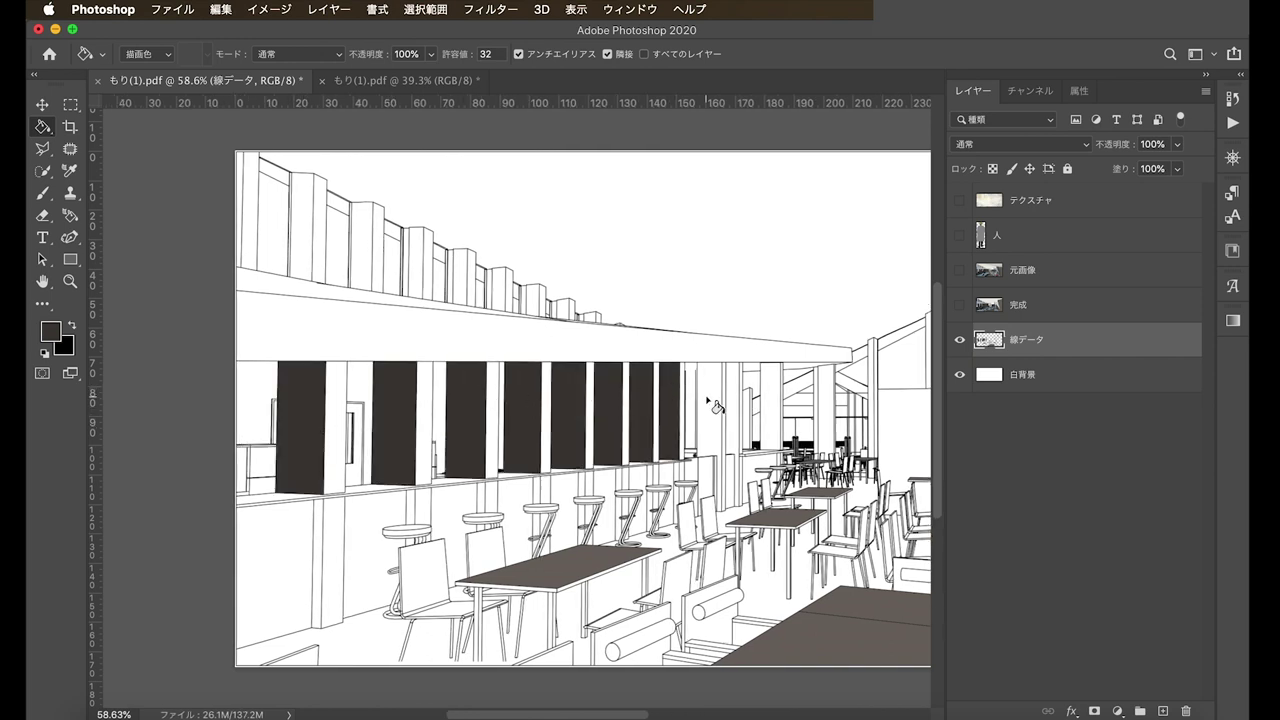
{"action": "left_click", "coordinate": [708, 395]}
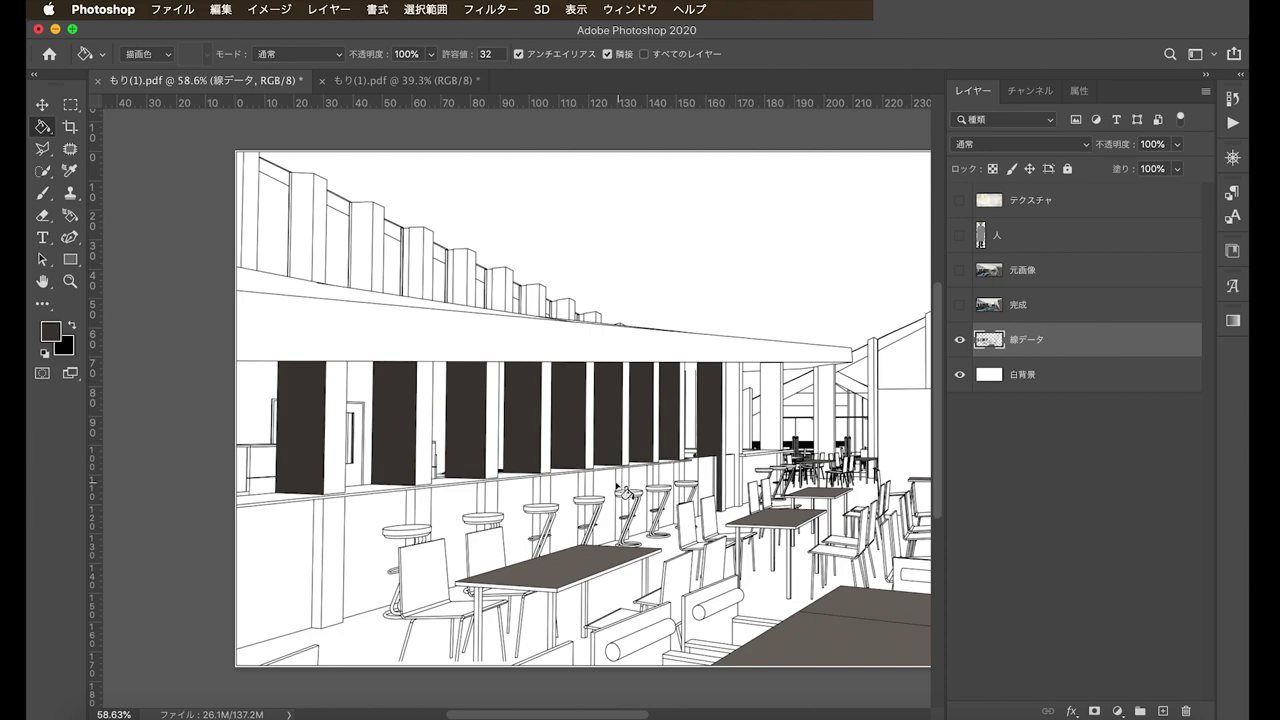
{"action": "scroll", "coordinate": [625, 500], "scroll_direction": "down", "scroll_amount": 1}
{"action": "scroll", "coordinate": [700, 430], "scroll_direction": "down", "scroll_amount": 1}
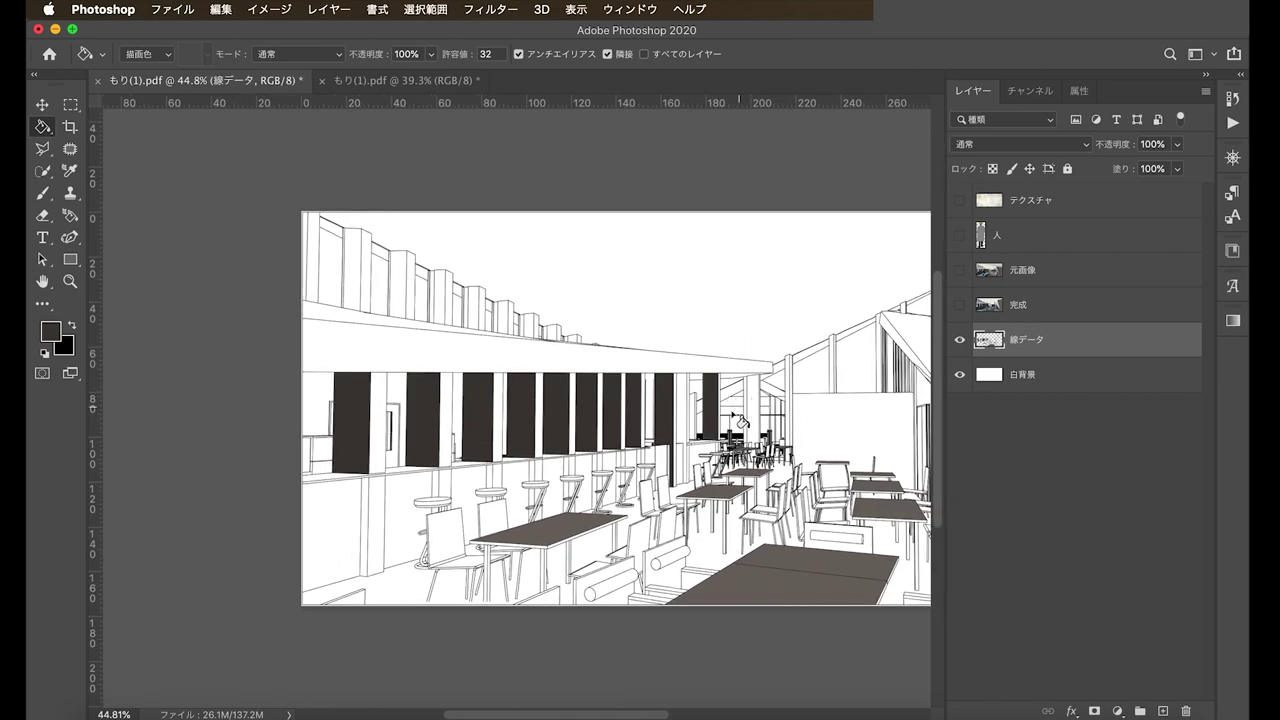
{"action": "scroll", "coordinate": [615, 393], "scroll_direction": "down", "scroll_amount": 1}
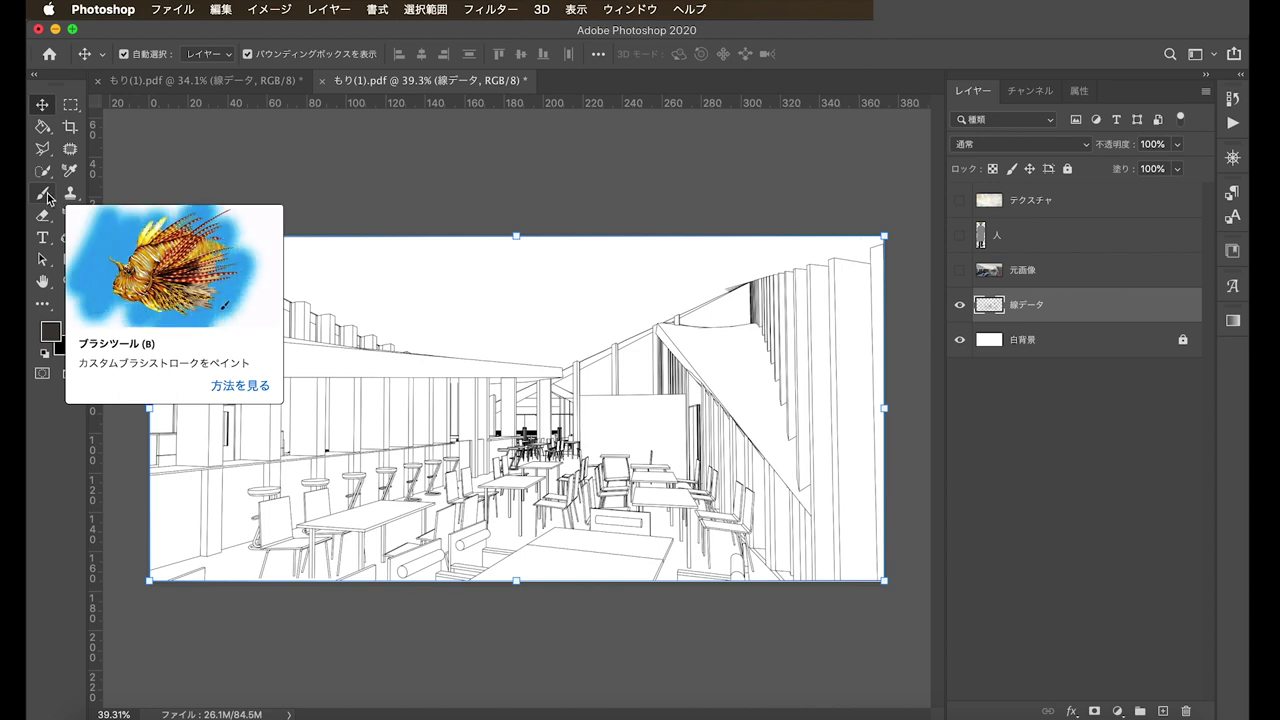
- Select the Brush tool (size 377) for painting the café drawing copy
{"action": "left_click", "coordinate": [42, 196]}
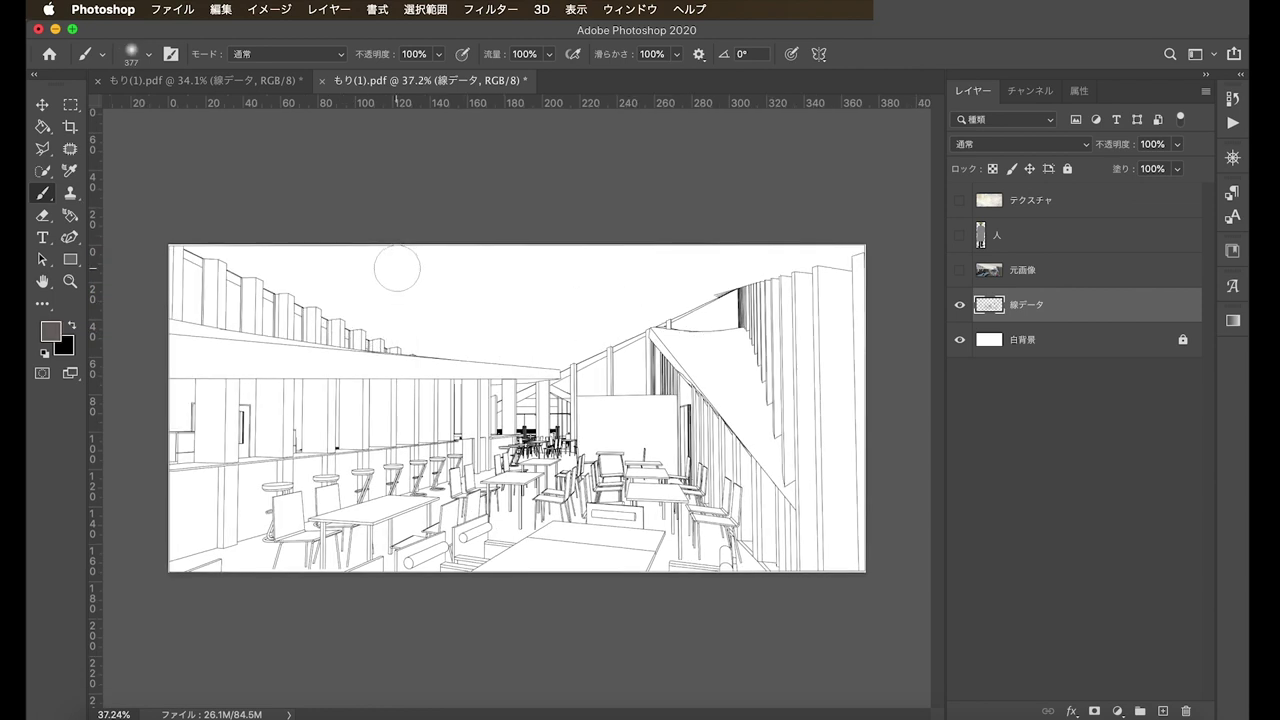
- Paint a trial soft brown zigzag across the ceiling, then undo it
{"action": "mouse_move", "coordinate": [372, 262]}
{"action": "left_mouse_down"}
{"action": "mouse_move", "coordinate": [410, 318]}
{"action": "mouse_move", "coordinate": [596, 321]}
{"action": "mouse_move", "coordinate": [690, 300]}
{"action": "left_mouse_up"}
{"action": "mouse_move", "coordinate": [300, 262]}
{"action": "left_mouse_down"}
{"action": "mouse_move", "coordinate": [405, 355]}
{"action": "mouse_move", "coordinate": [455, 245]}
{"action": "mouse_move", "coordinate": [528, 350]}
{"action": "left_mouse_up"}
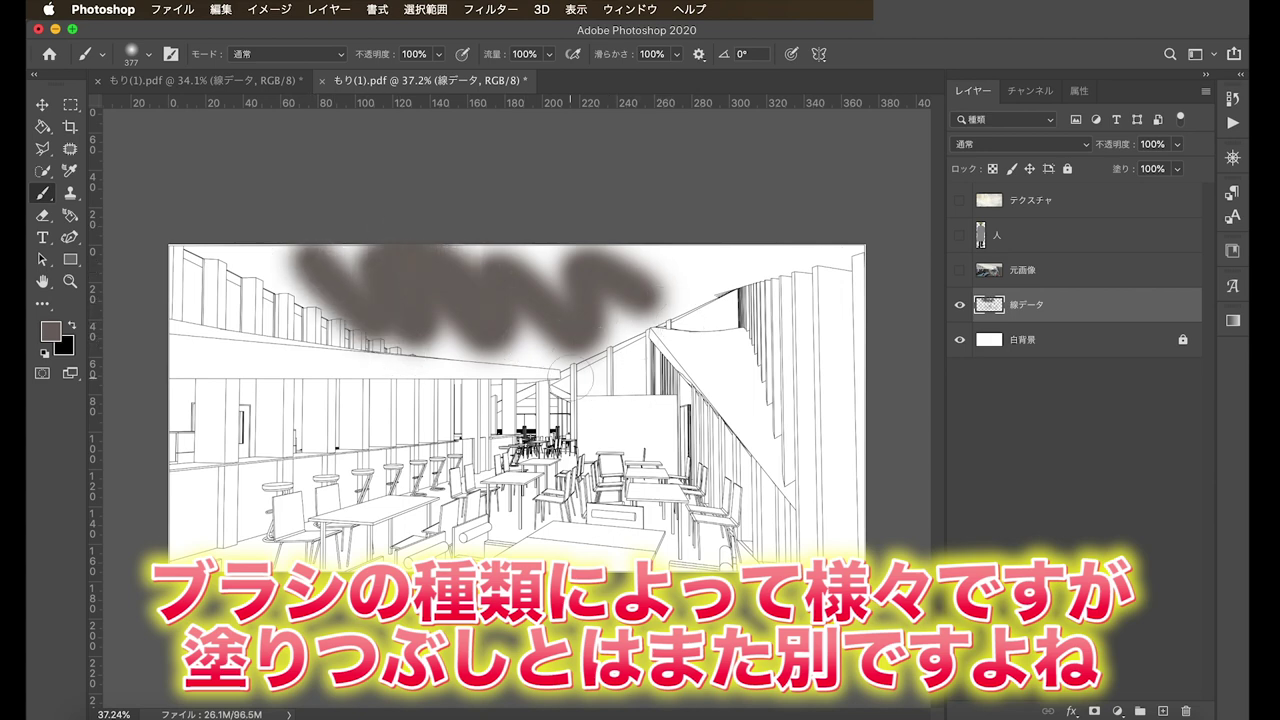
{"action": "key", "text": "super+z"}
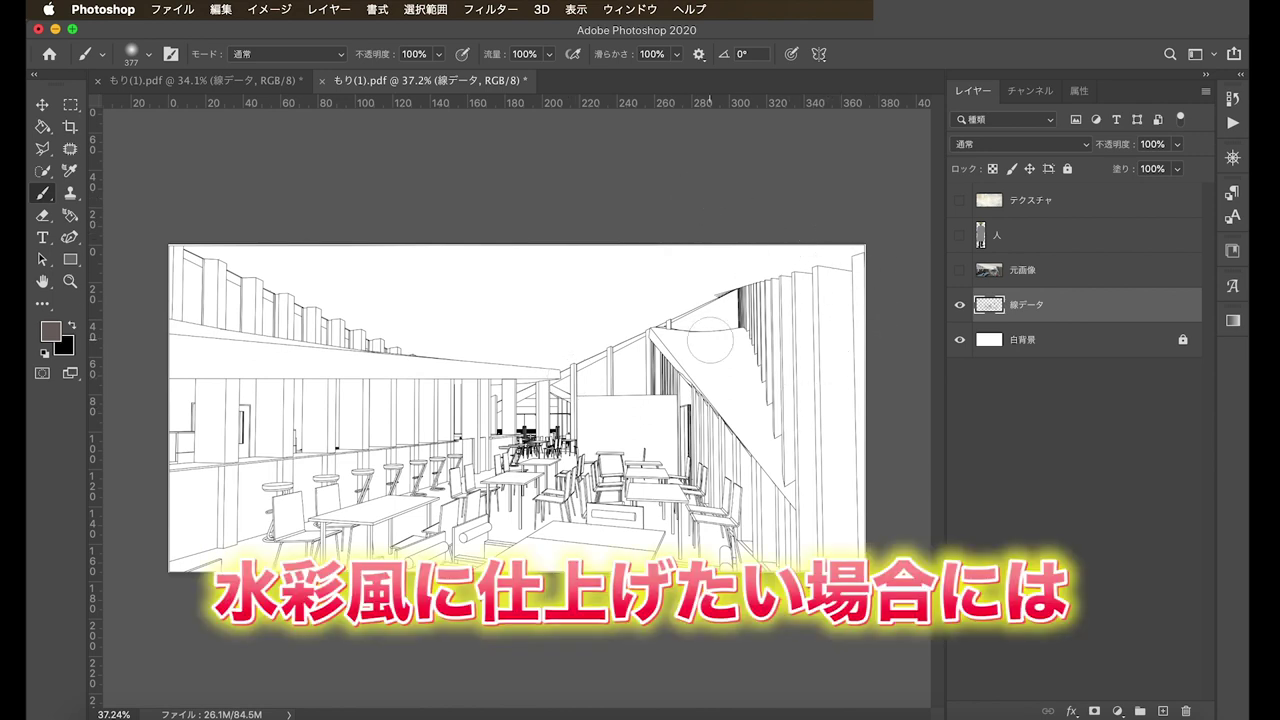
{"action": "left_click", "coordinate": [171, 55]}
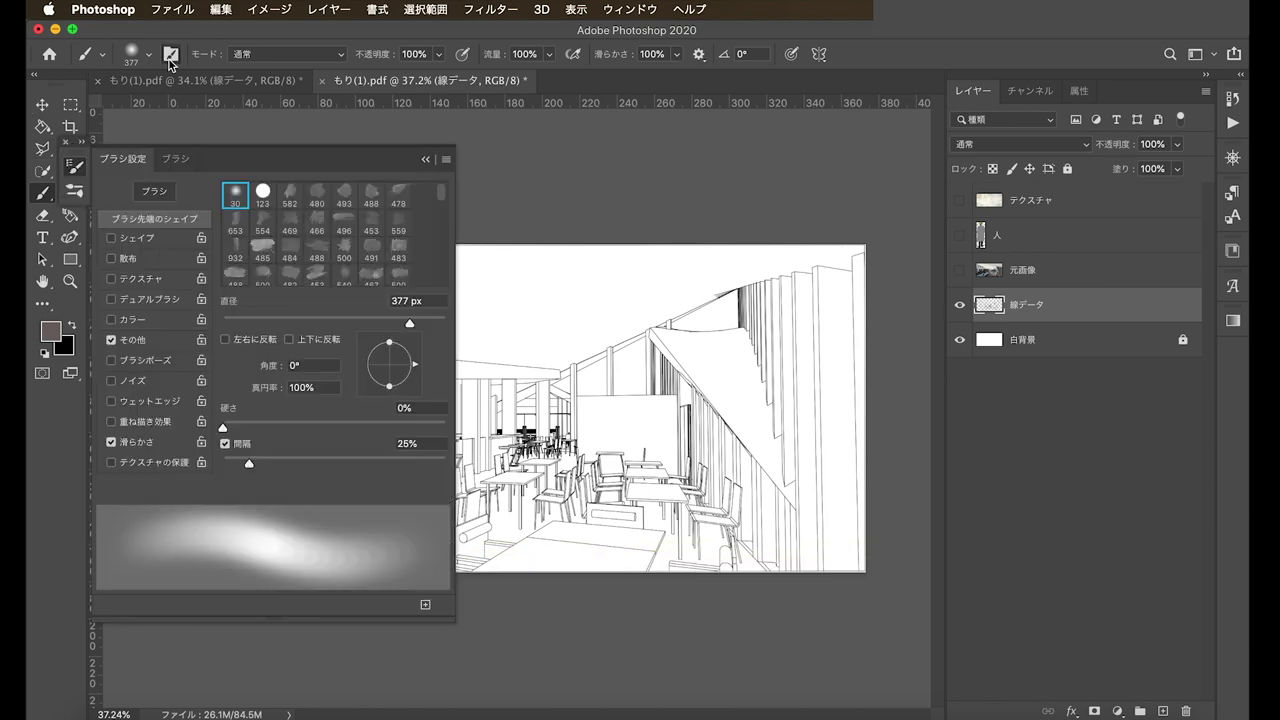
{"action": "left_click", "coordinate": [176, 158]}
{"action": "left_click", "coordinate": [107, 256]}
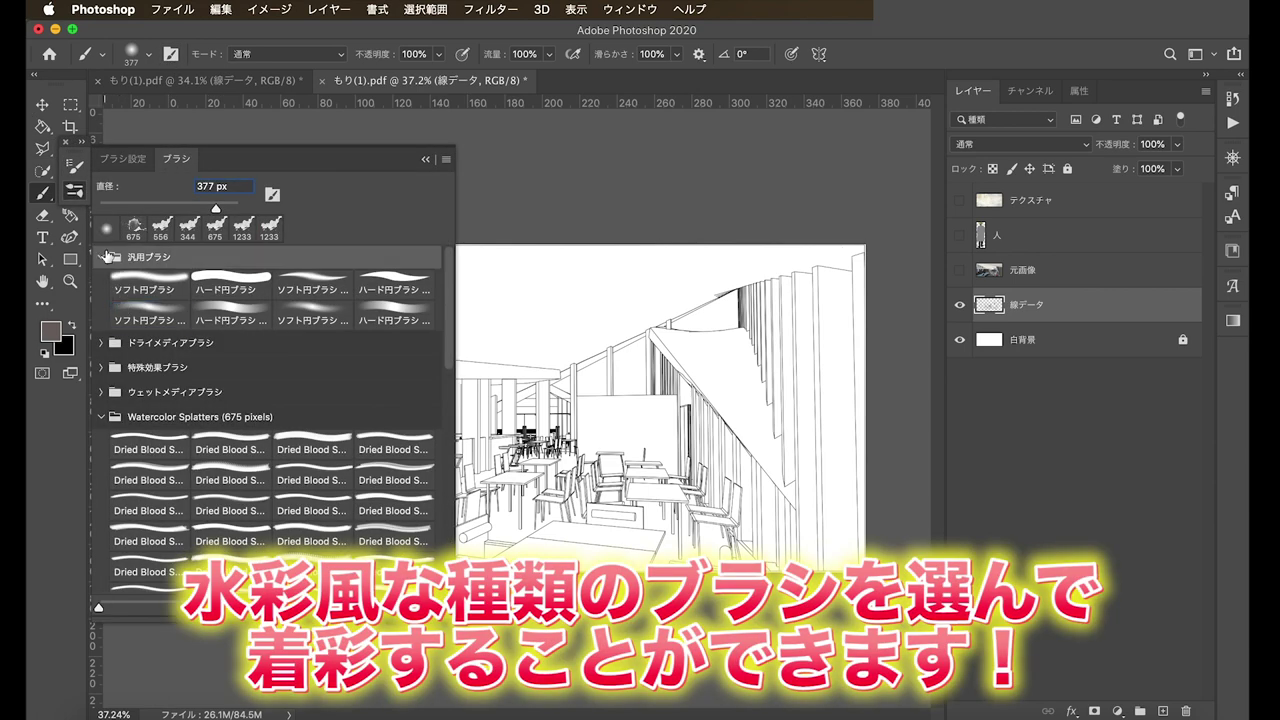
{"action": "left_click", "coordinate": [99, 258]}
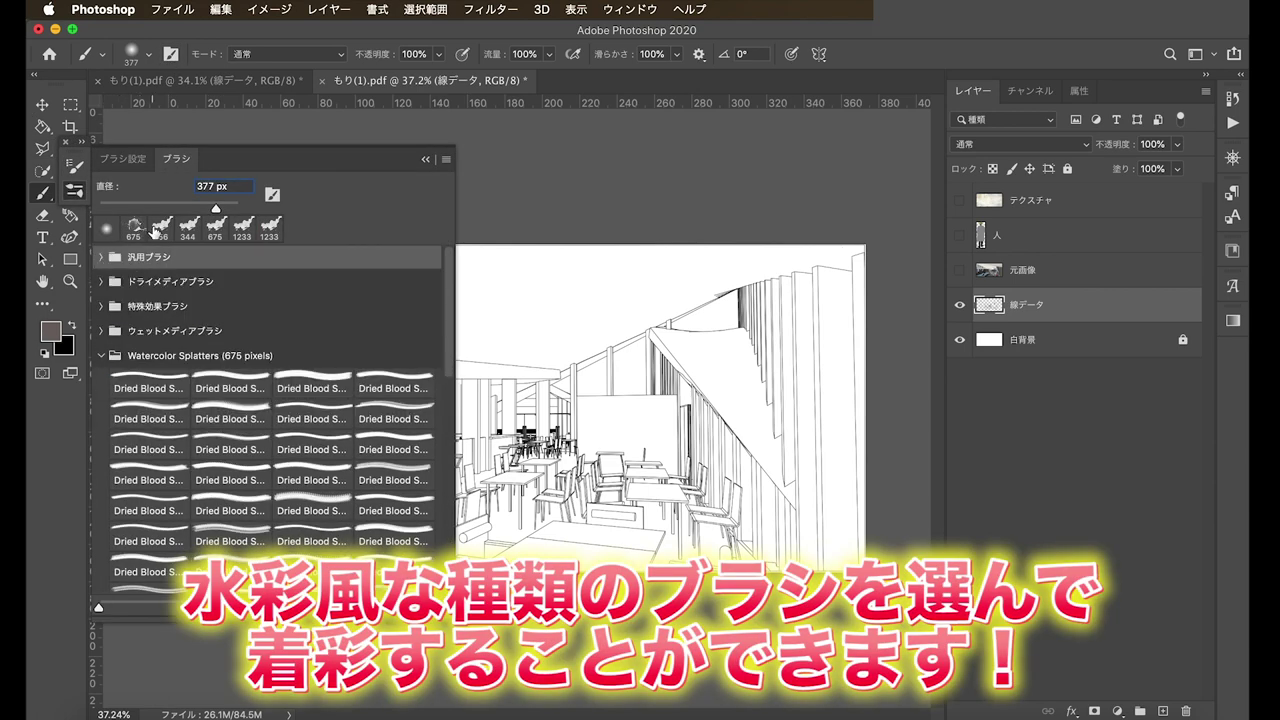
{"action": "left_click", "coordinate": [155, 232]}
{"action": "left_click", "coordinate": [425, 159]}
{"action": "mouse_move", "coordinate": [410, 355]}
{"action": "left_mouse_down"}
{"action": "mouse_move", "coordinate": [470, 322]}
{"action": "mouse_move", "coordinate": [475, 222]}
{"action": "left_mouse_up"}
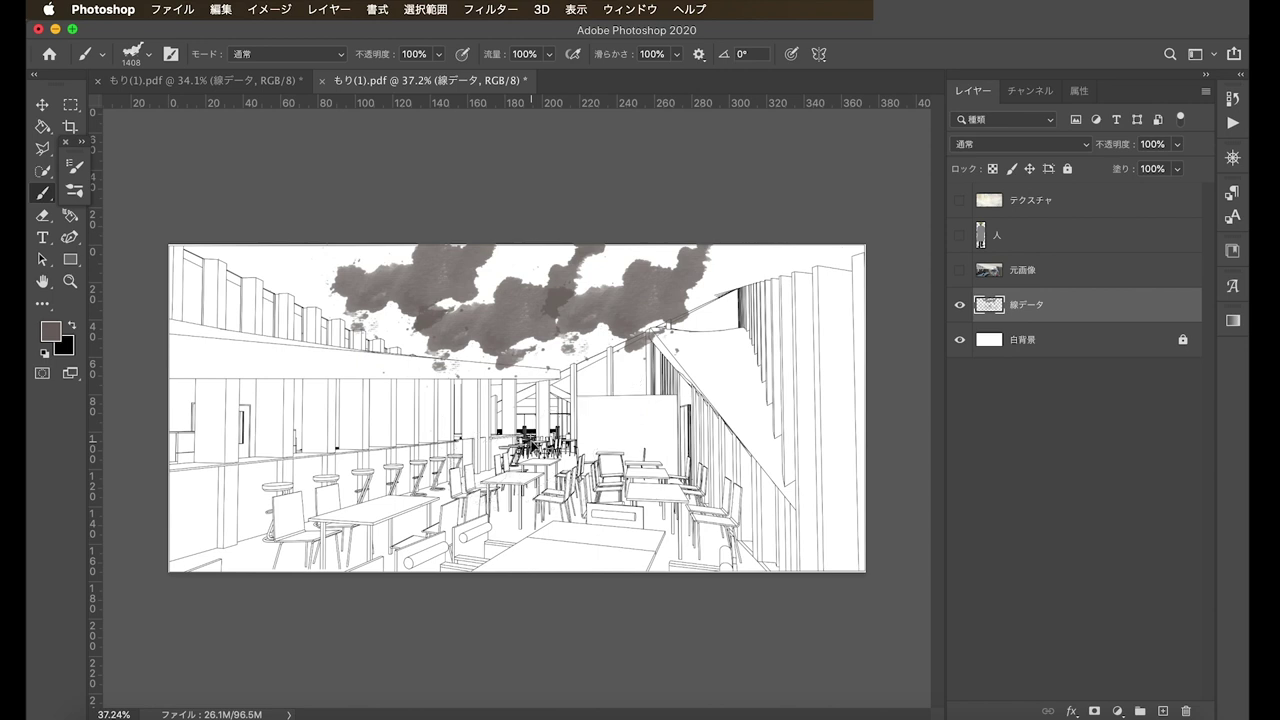
{"action": "key", "text": "ctrl+z"}
{"action": "key", "text": "ctrl+z"}
{"action": "key", "text": "ctrl+z"}
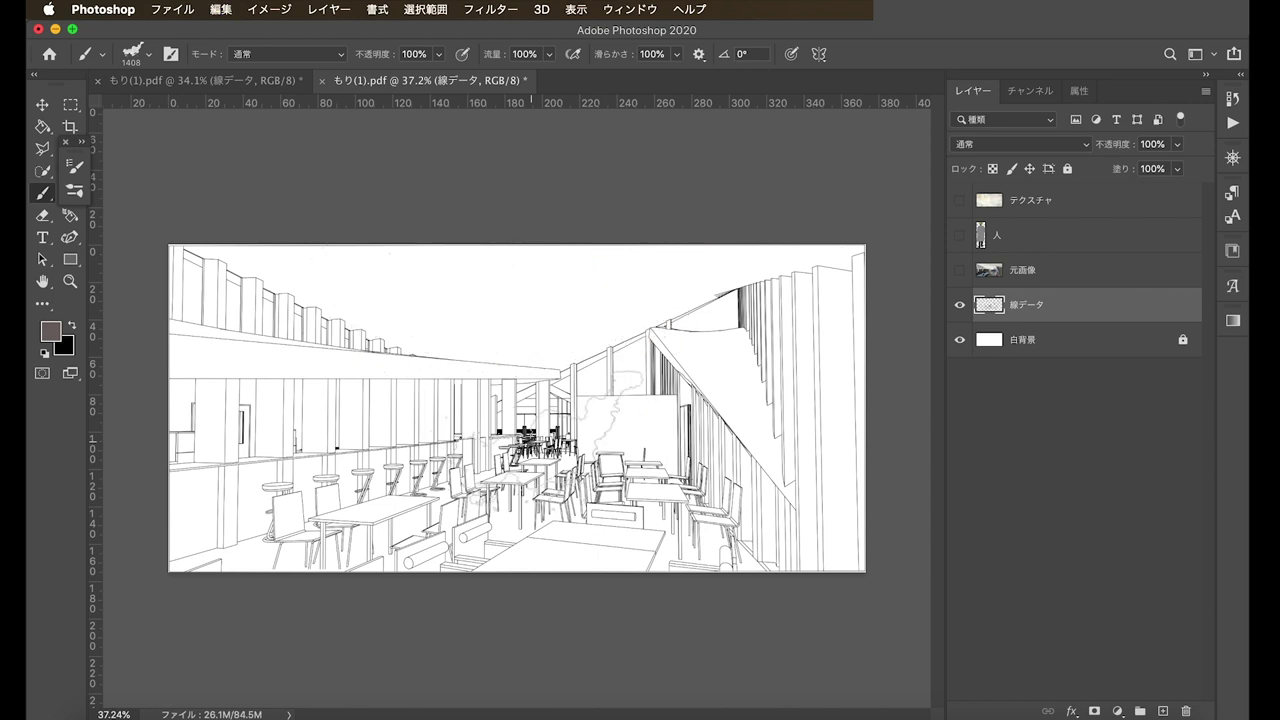
{"action": "key", "text": "ctrl+z"}
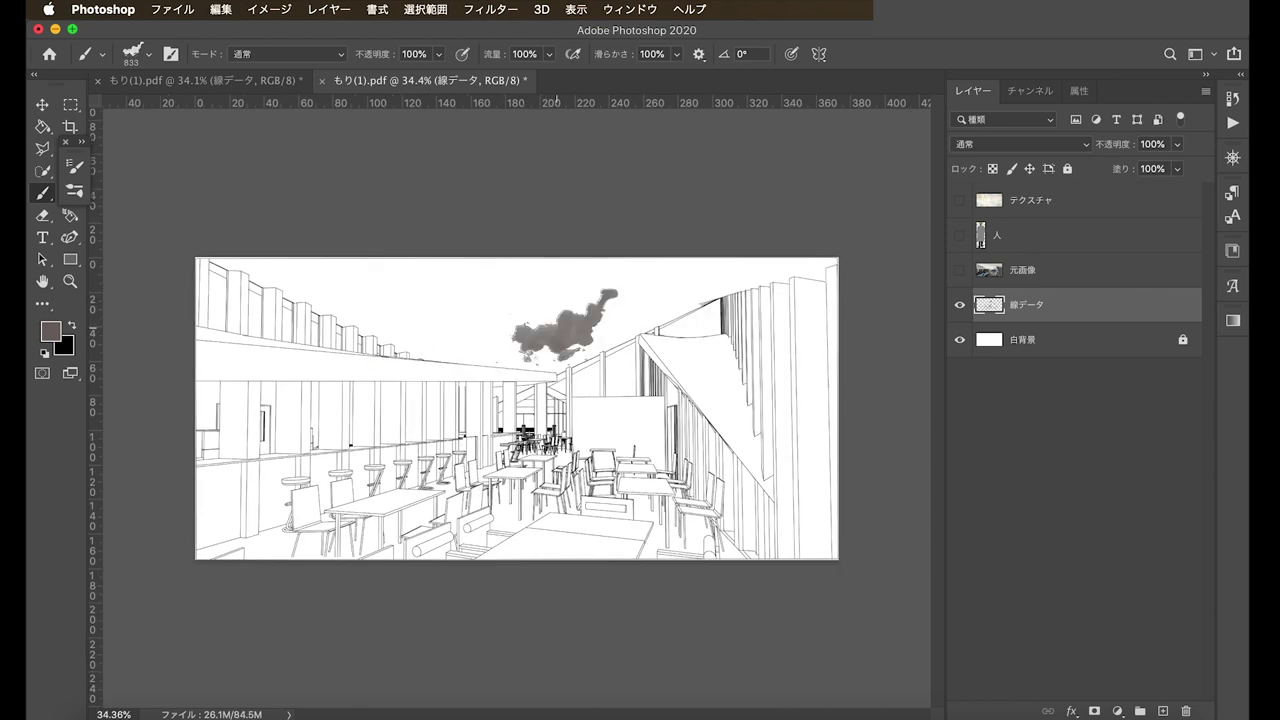
{"action": "key", "text": "ctrl+z"}
{"action": "key", "text": "ctrl+z"}
{"action": "key", "text": "ctrl+z"}
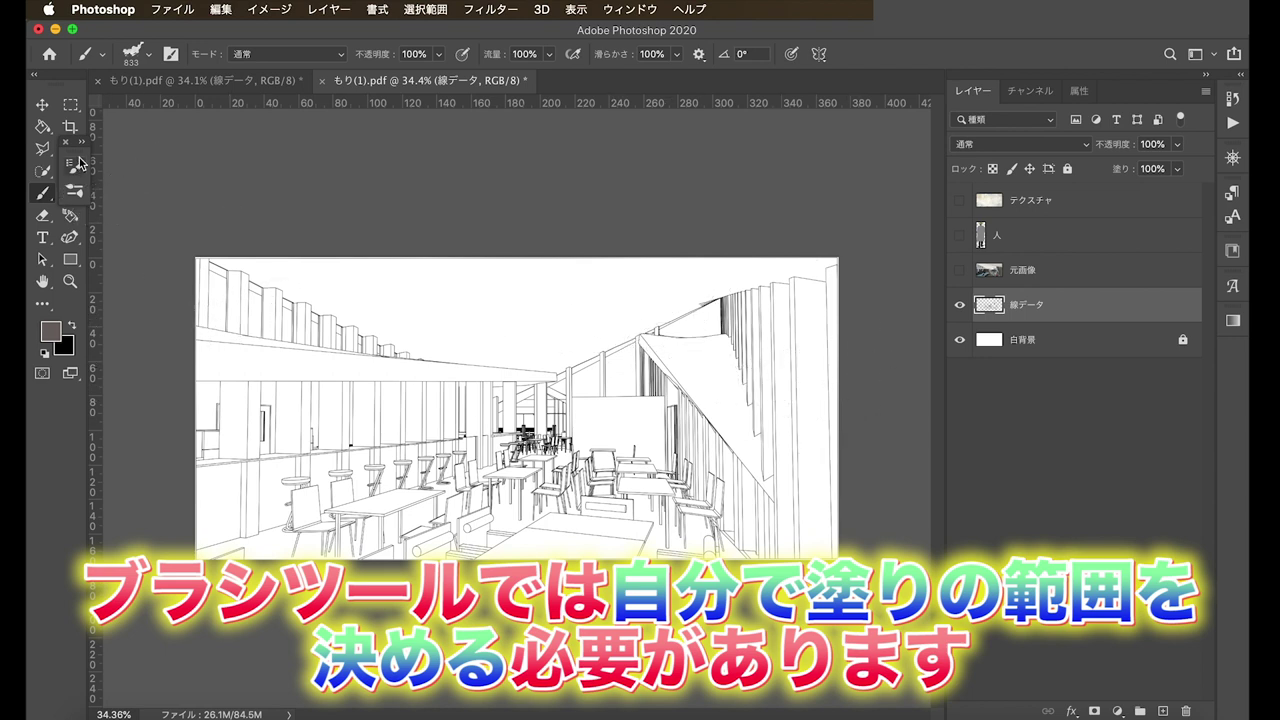
{"action": "left_click", "coordinate": [488, 288]}
{"action": "left_click", "coordinate": [520, 323]}
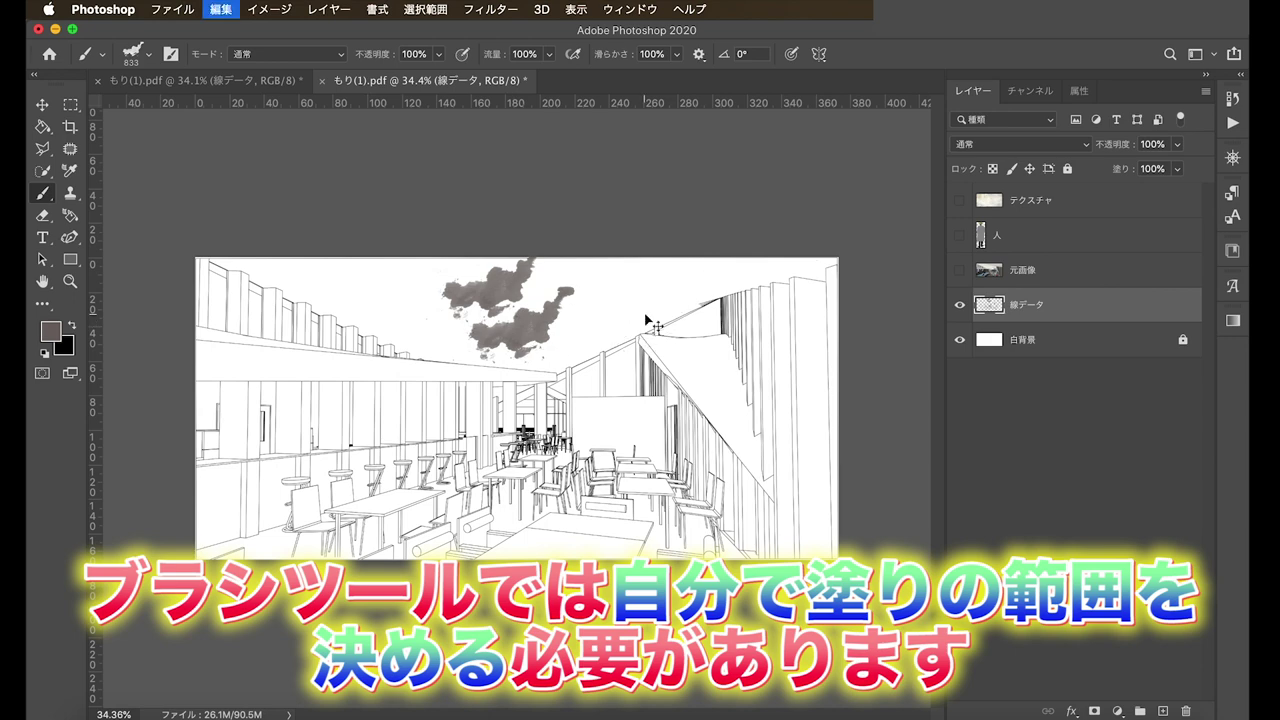
{"action": "key", "text": "ctrl+z"}
{"action": "key", "text": "ctrl+z"}
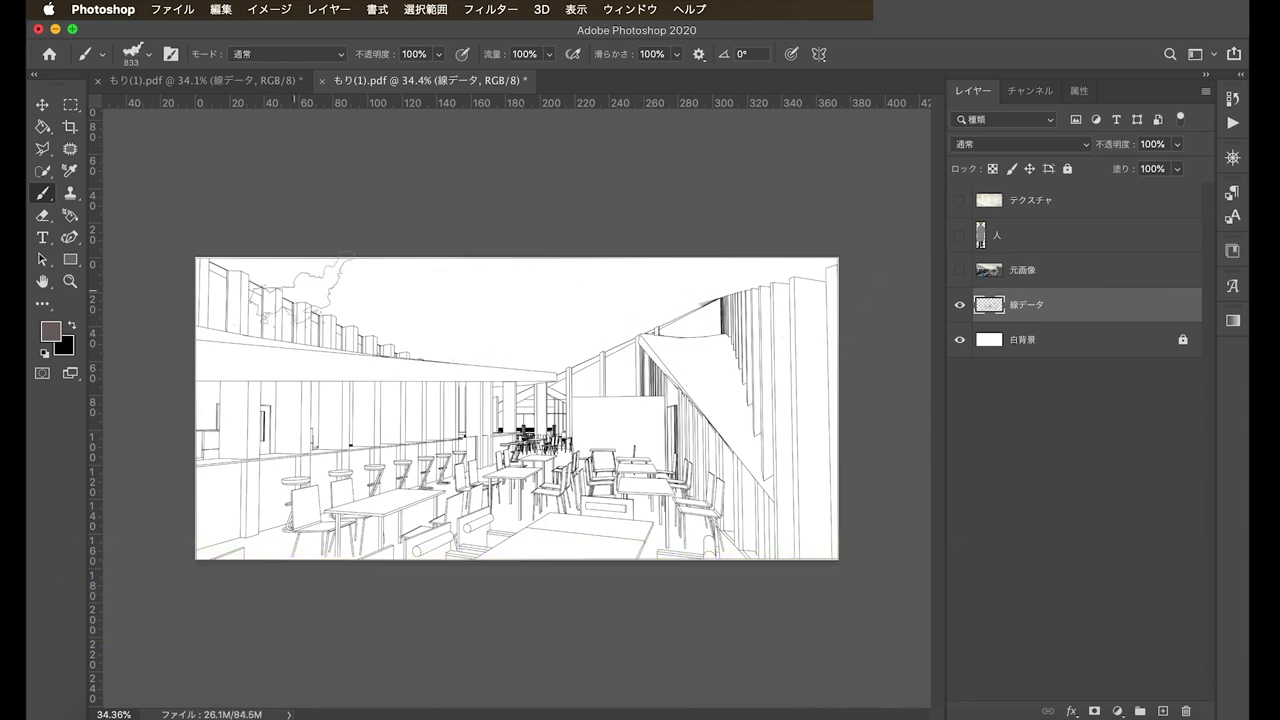
- Choose the Polygonal Lasso Tool from the lasso flyout and zoom in
{"action": "left_click", "coordinate": [42, 148]}
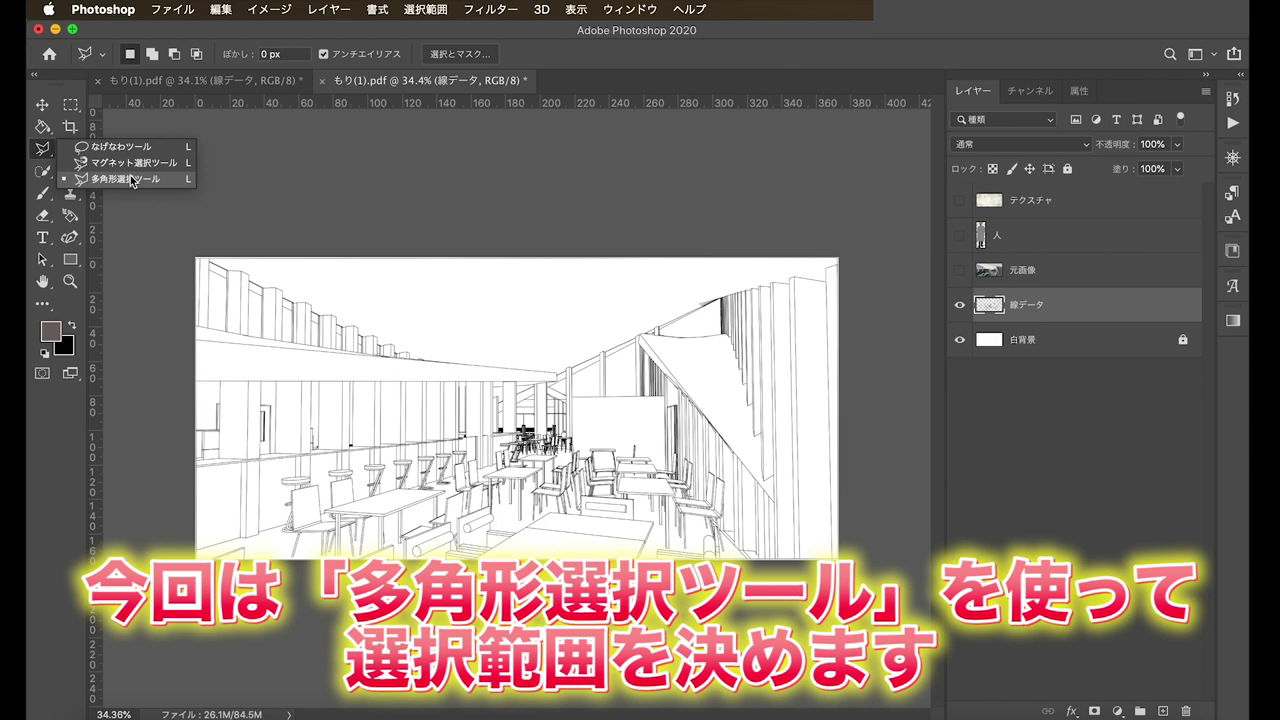
{"action": "left_click", "coordinate": [129, 178]}
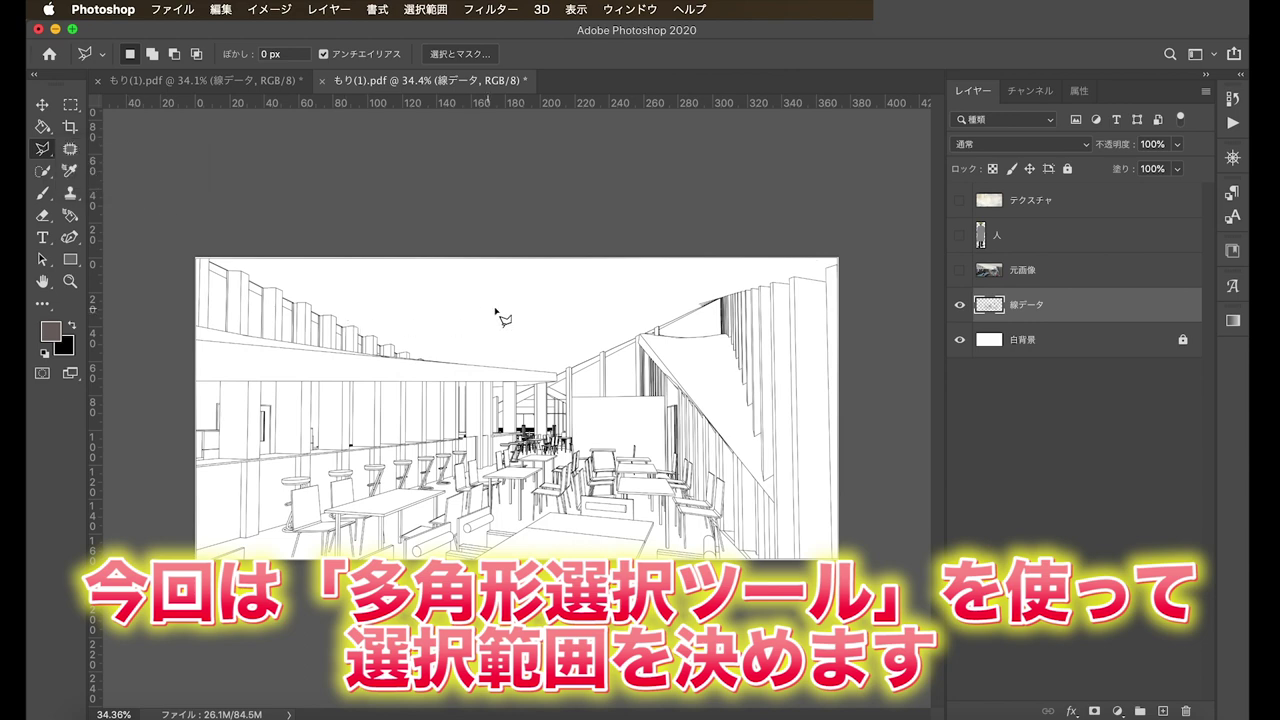
{"action": "scroll", "coordinate": [500, 360], "scroll_direction": "up", "scroll_amount": 1}
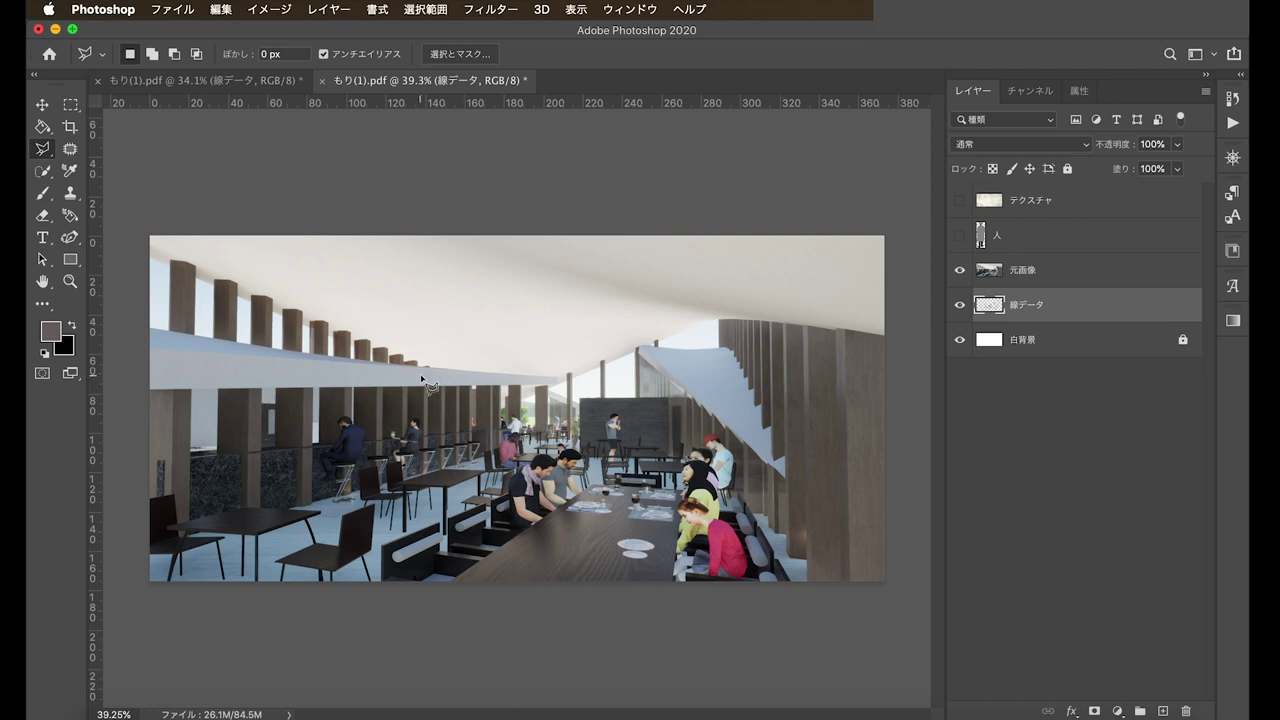
- Hide 元画像 and polygon-select the long beam band along the left wall
{"action": "left_click", "coordinate": [960, 270]}
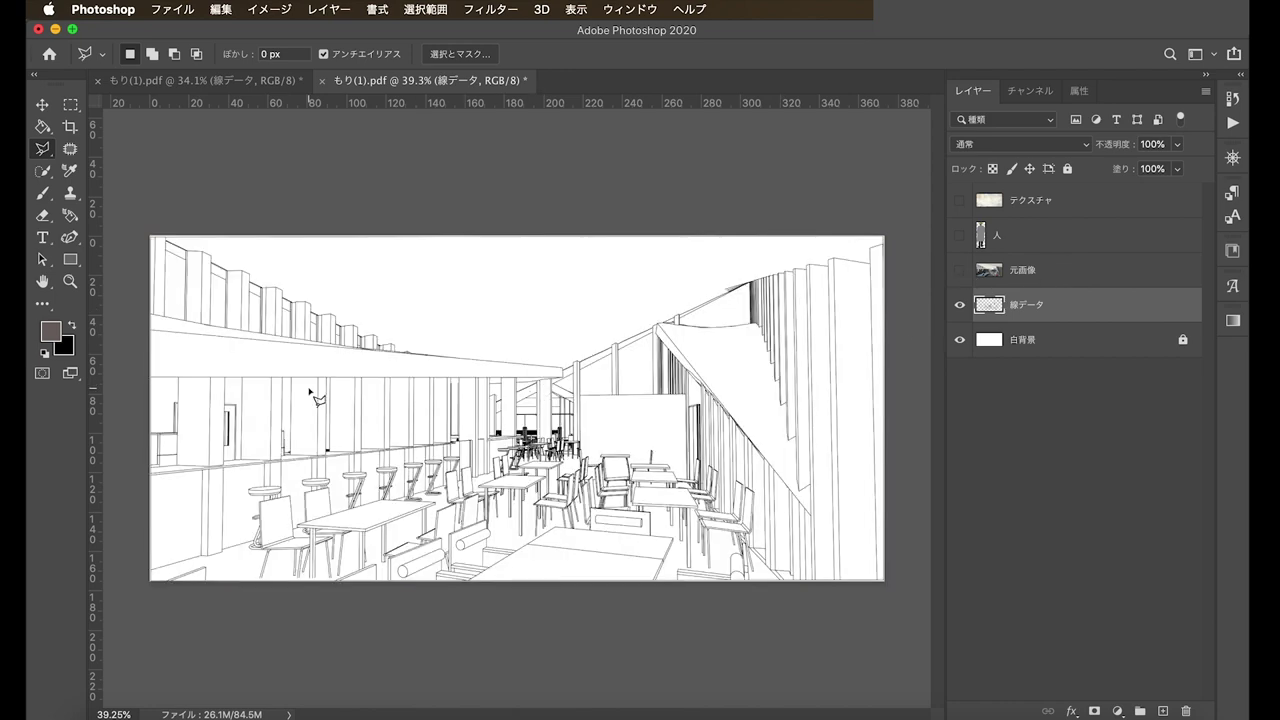
{"action": "scroll", "coordinate": [313, 395], "scroll_direction": "up", "scroll_amount": 5}
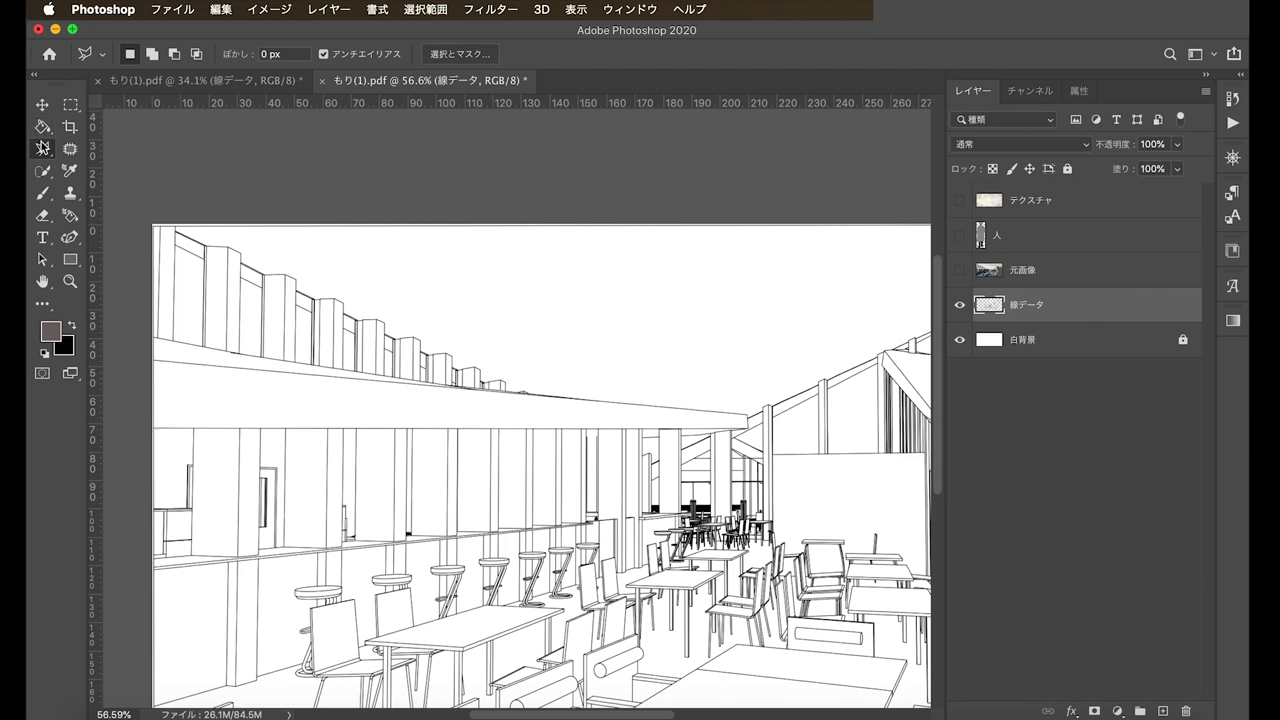
{"action": "left_click", "coordinate": [155, 428]}
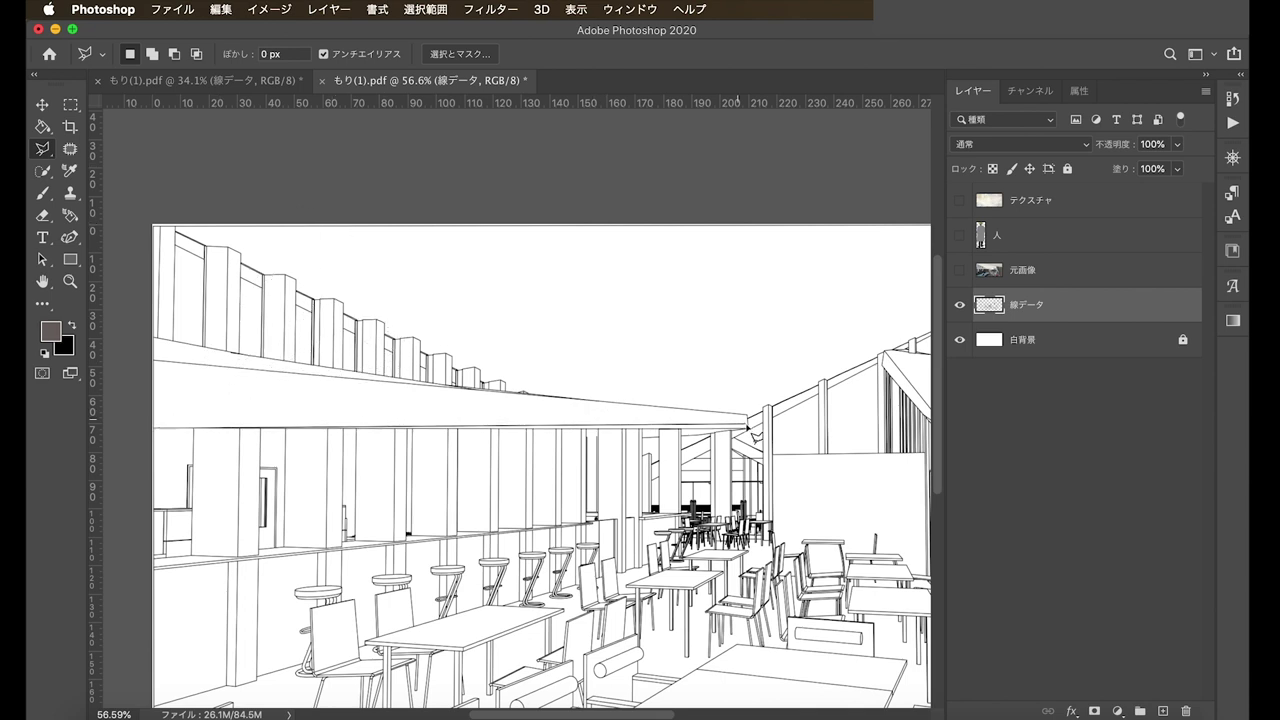
{"action": "left_click", "coordinate": [749, 429]}
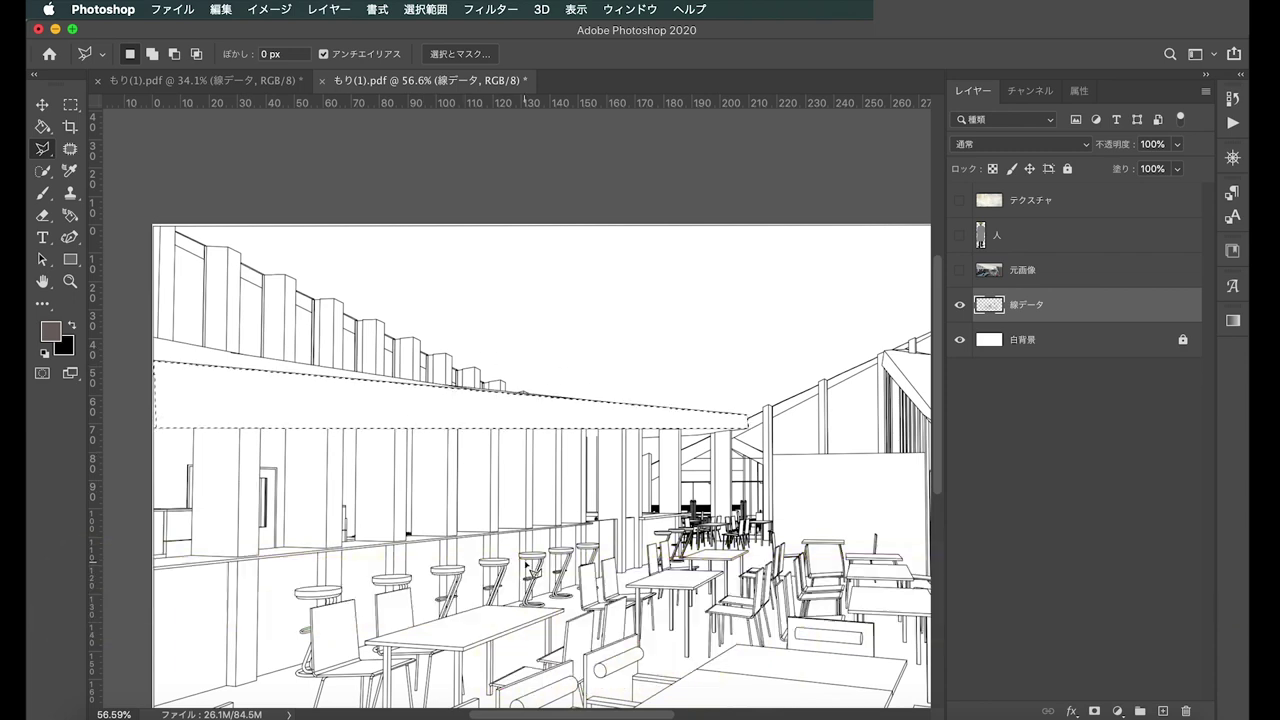
{"action": "key", "text": "b"}
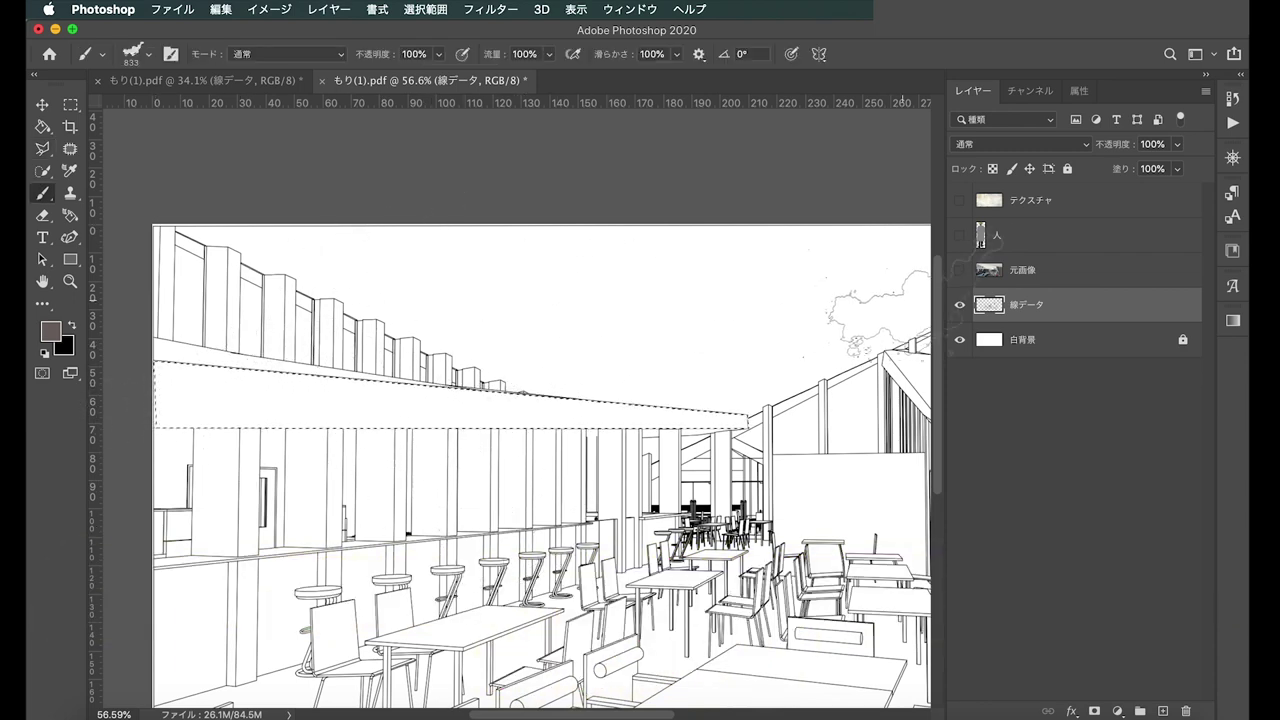
- Paint the selected left-wall beam band with the blue-grey sampled from the beam in 元画像
{"action": "left_click", "coordinate": [958, 271]}
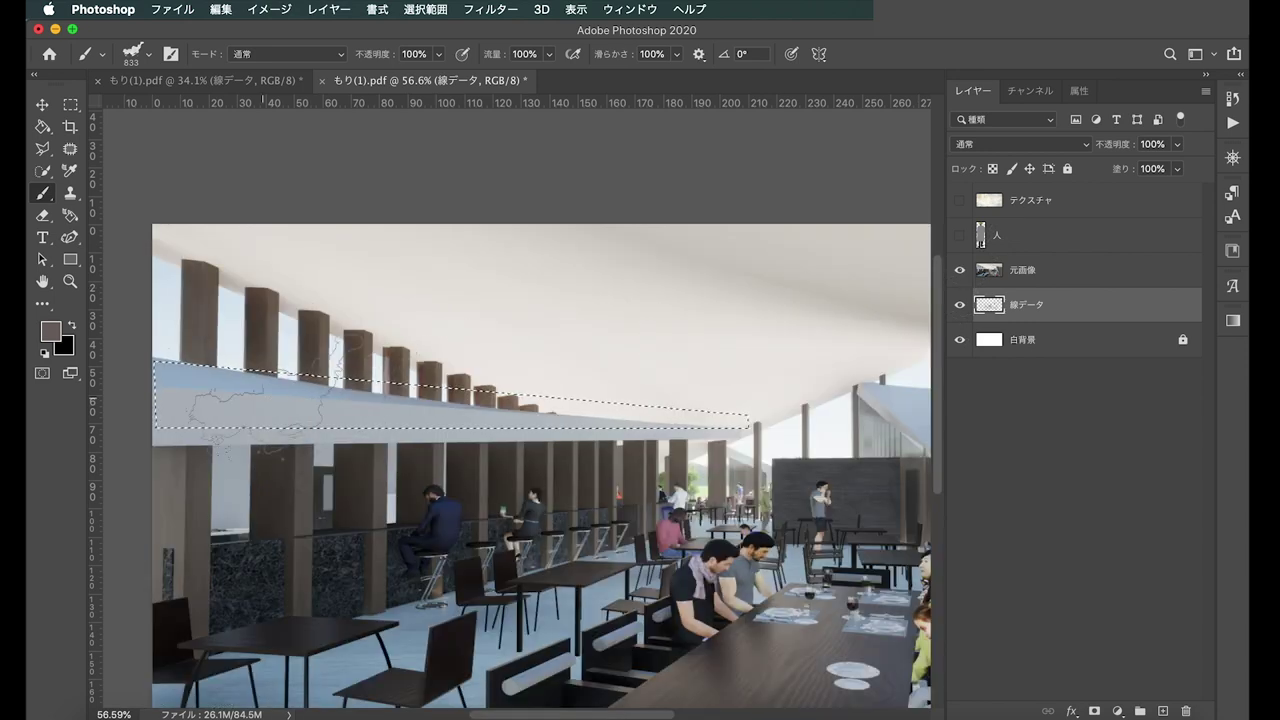
{"action": "left_click", "coordinate": [262, 397], "text": "alt"}
{"action": "left_click", "coordinate": [959, 270]}
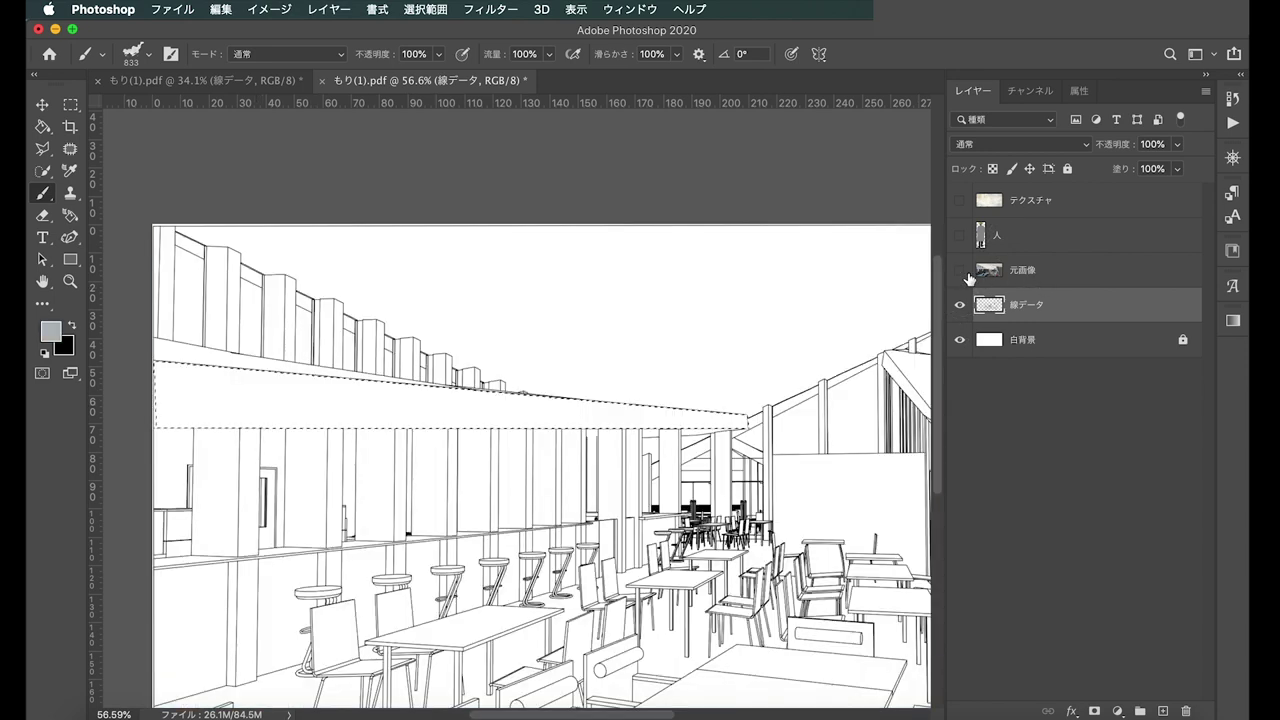
{"action": "left_click_drag", "start_coordinate": [215, 385], "coordinate": [800, 395]}
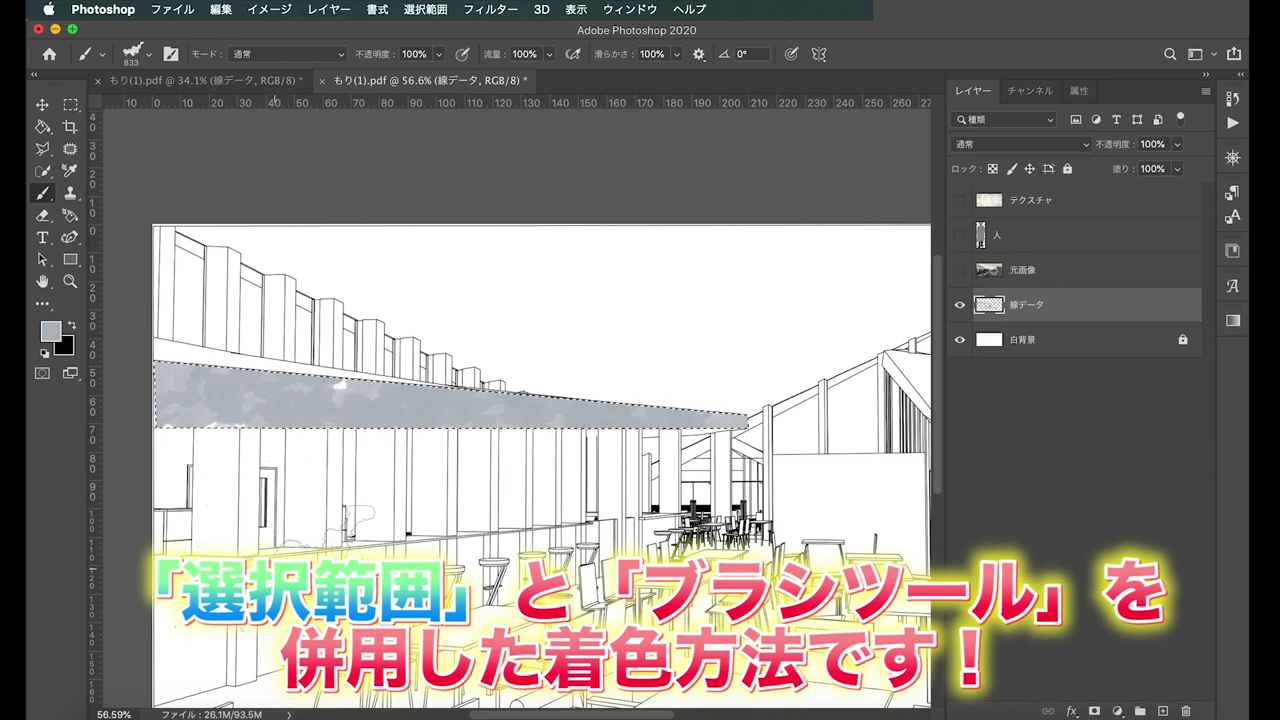
{"action": "scroll", "coordinate": [230, 290], "scroll_direction": "down", "scroll_amount": 2}
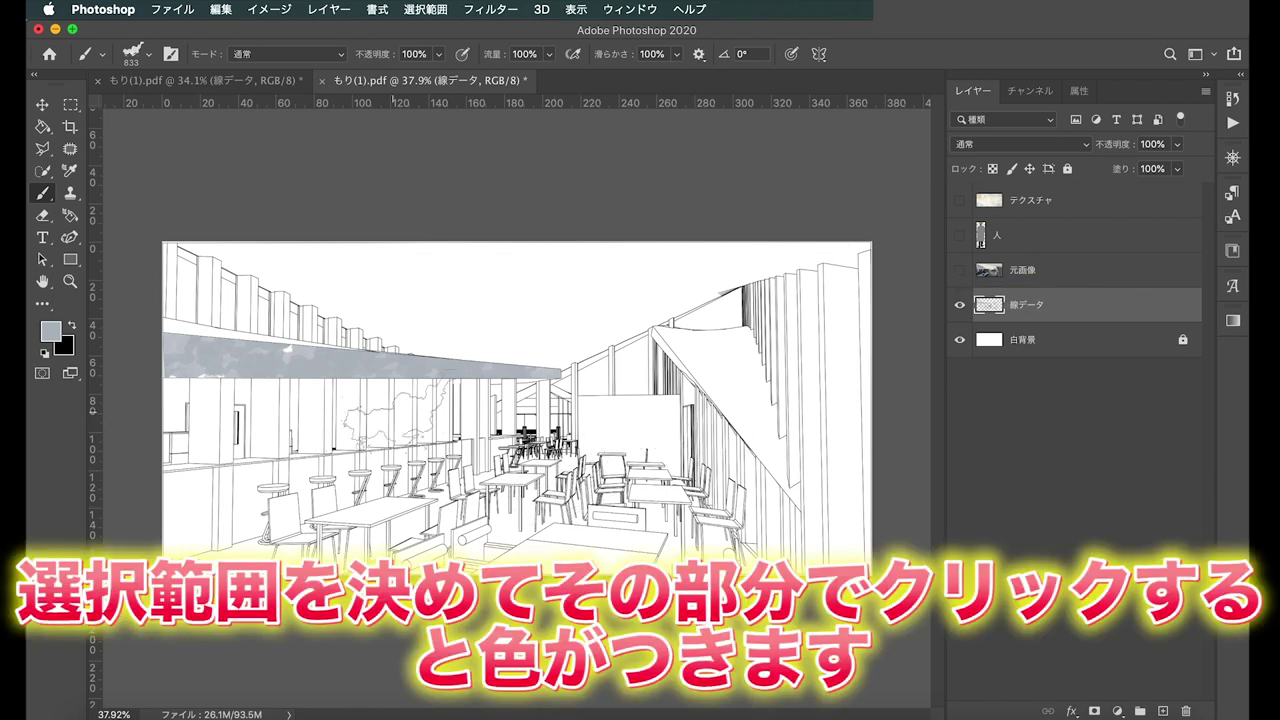
{"action": "left_click", "coordinate": [43, 149]}
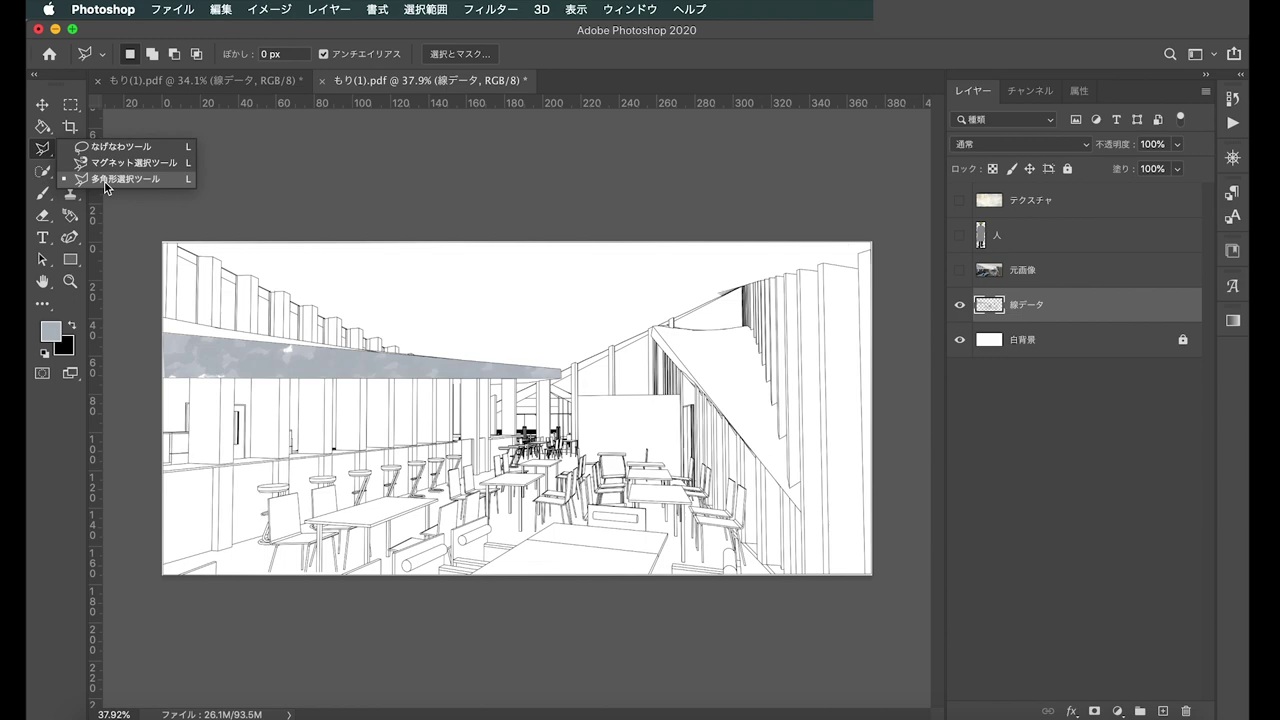
- Select the foreground table top with the Polygonal Lasso
{"action": "left_click", "coordinate": [105, 180]}
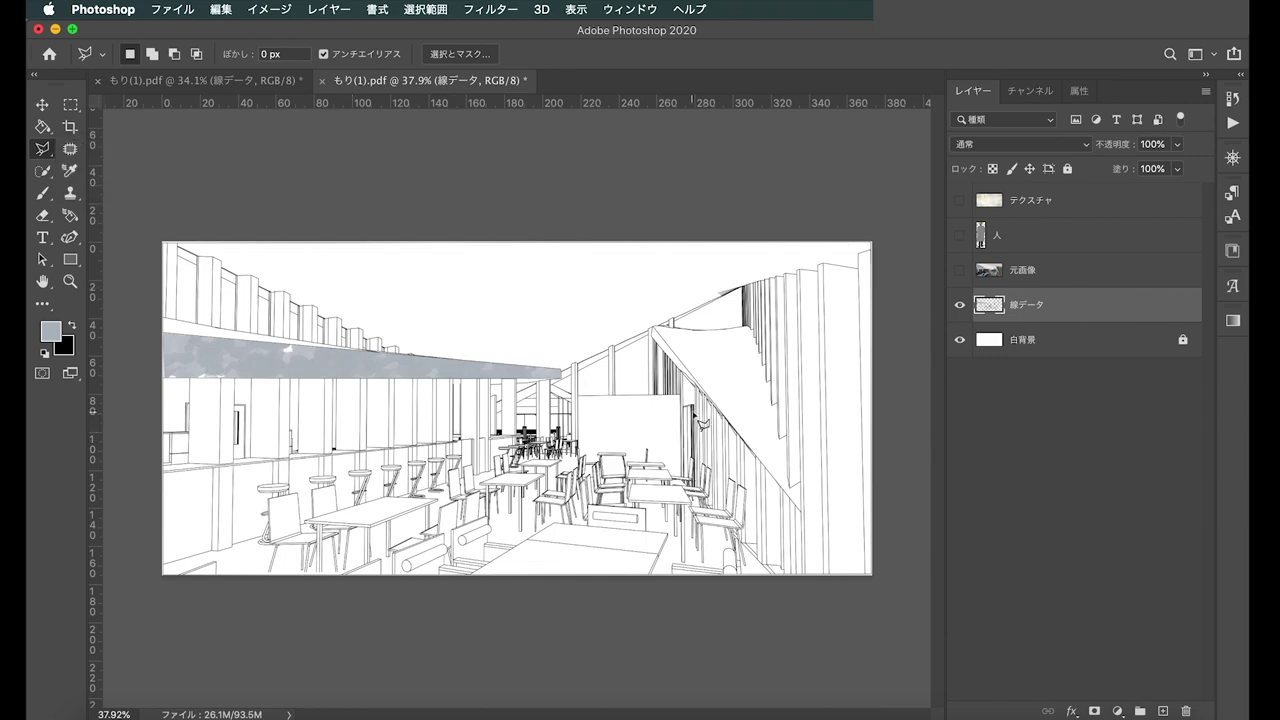
{"action": "scroll", "coordinate": [660, 460], "scroll_direction": "up", "scroll_amount": 2}
{"action": "scroll", "coordinate": [620, 500], "scroll_direction": "up", "scroll_amount": 2}
{"action": "scroll", "coordinate": [580, 540], "scroll_direction": "up", "scroll_amount": 2}
{"action": "scroll", "coordinate": [545, 570], "scroll_direction": "up", "scroll_amount": 2}
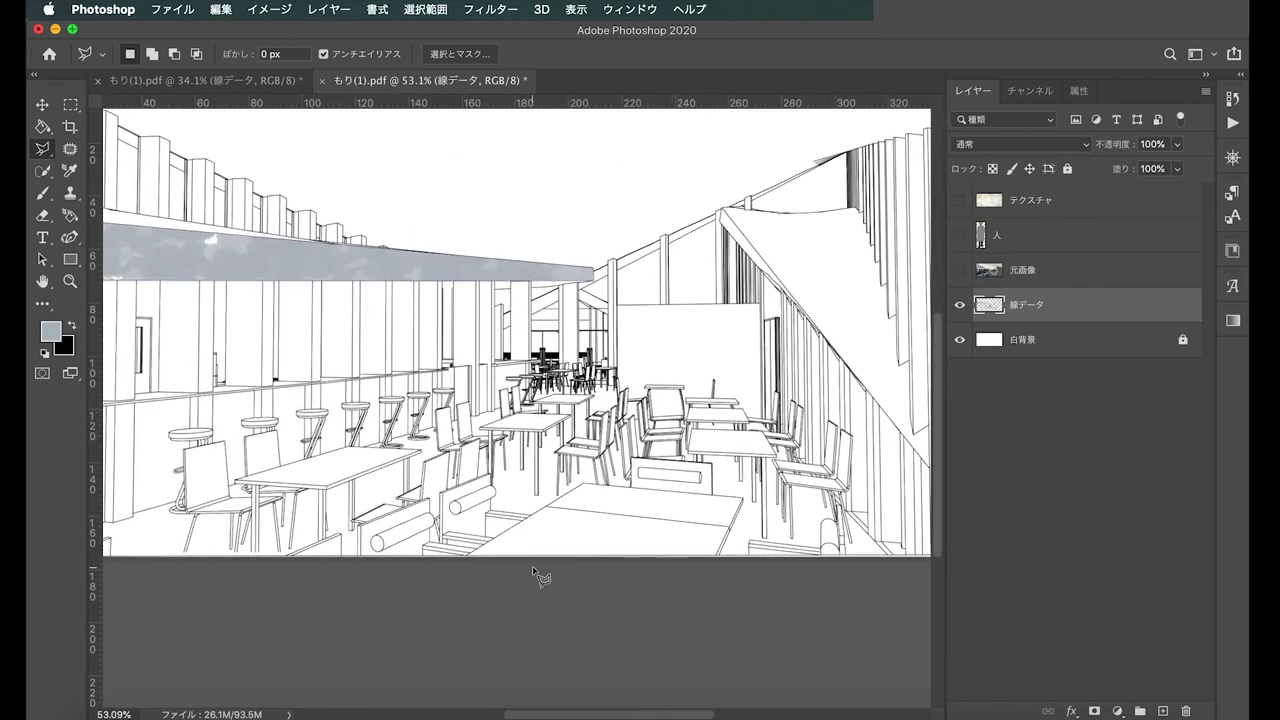
{"action": "scroll", "coordinate": [540, 577], "scroll_direction": "up", "scroll_amount": 2}
{"action": "scroll", "coordinate": [537, 571], "scroll_direction": "up", "scroll_amount": 2}
{"action": "scroll", "coordinate": [490, 585], "scroll_direction": "up", "scroll_amount": 1}
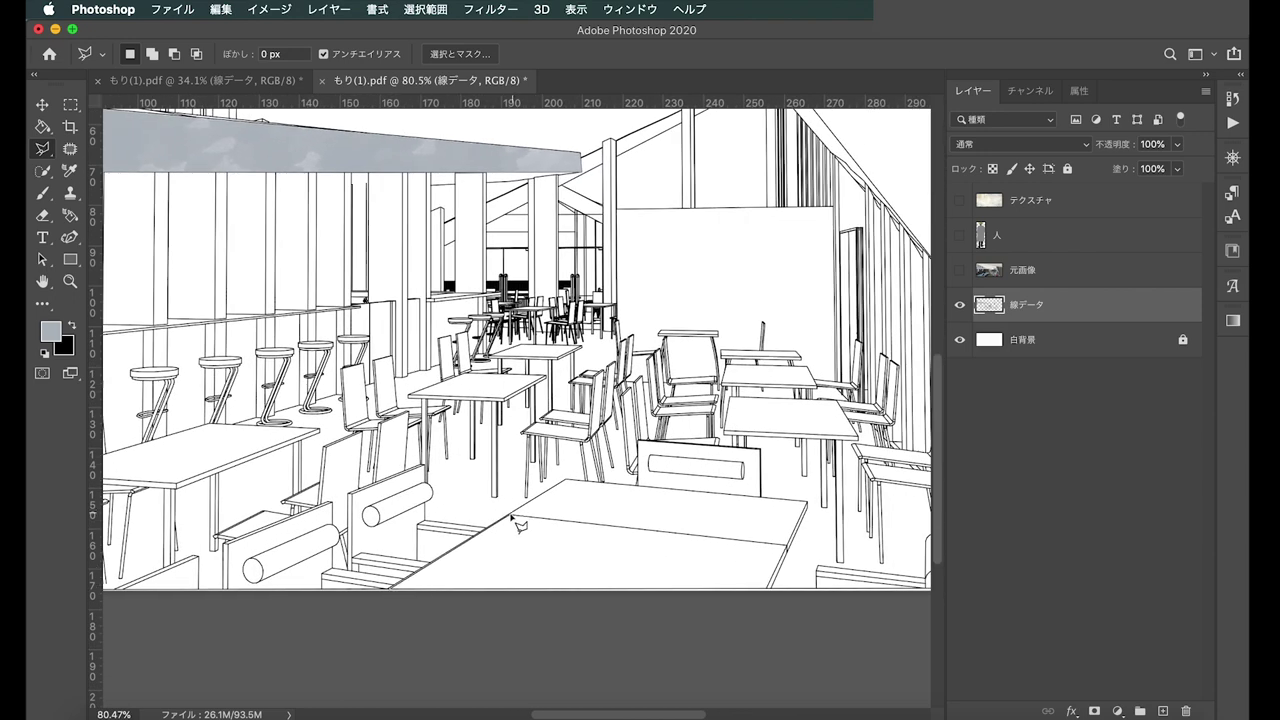
{"action": "left_click", "coordinate": [785, 545]}
{"action": "left_click", "coordinate": [772, 592]}
{"action": "double_click", "coordinate": [390, 588]}
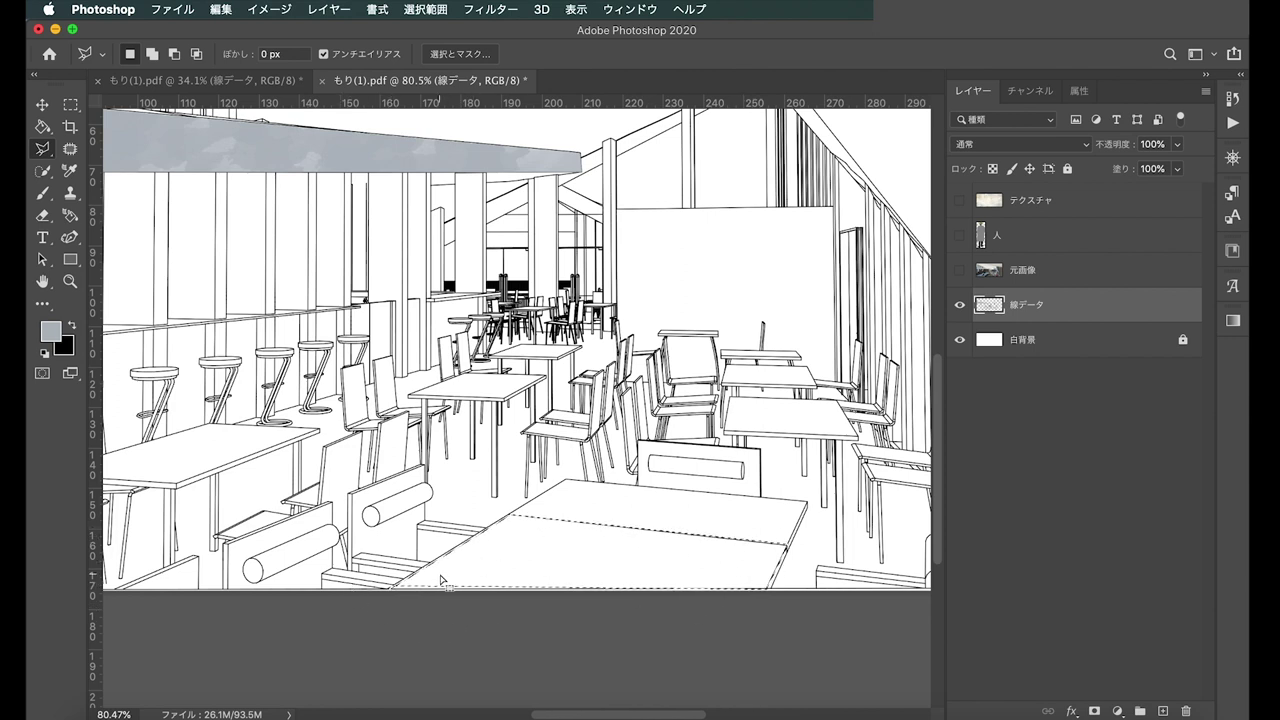
{"action": "scroll", "coordinate": [634, 577], "scroll_direction": "down", "scroll_amount": 5}
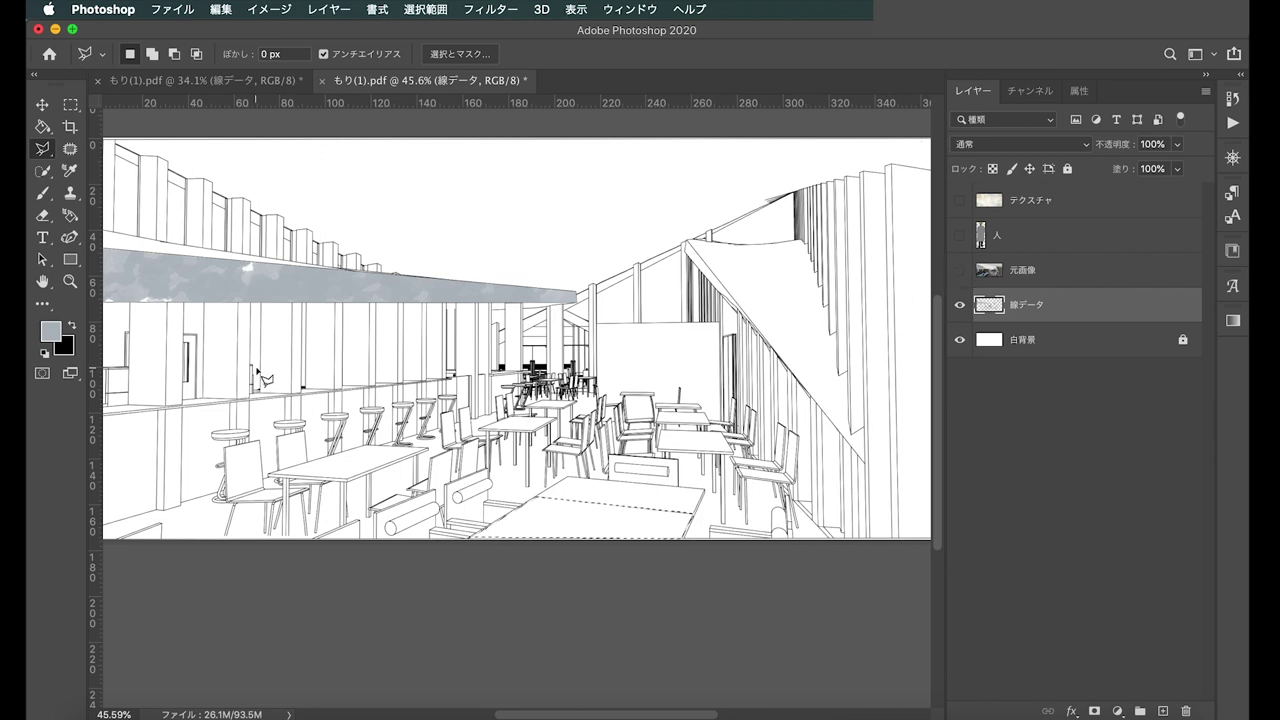
- Brush the table-top selection with the dark grey sampled from the table in 元画像
{"action": "key", "text": "b"}
{"action": "left_click", "coordinate": [960, 270]}
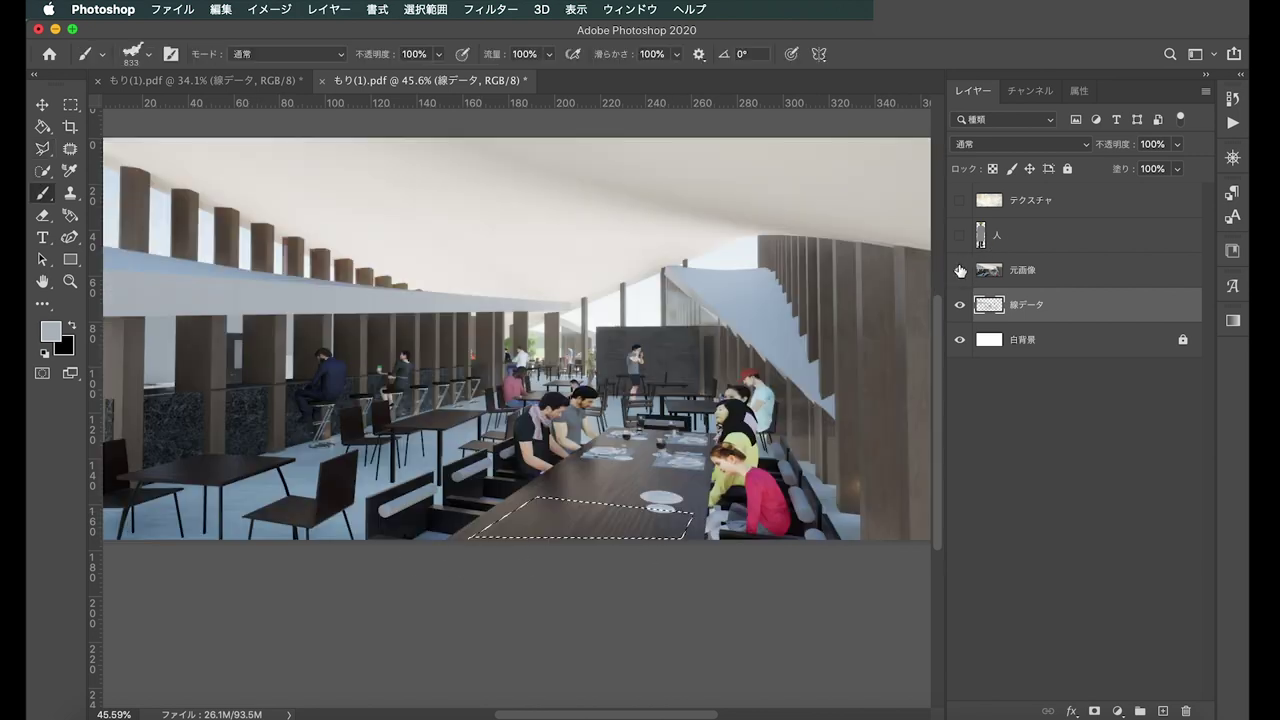
{"action": "left_click", "coordinate": [566, 518], "text": "alt"}
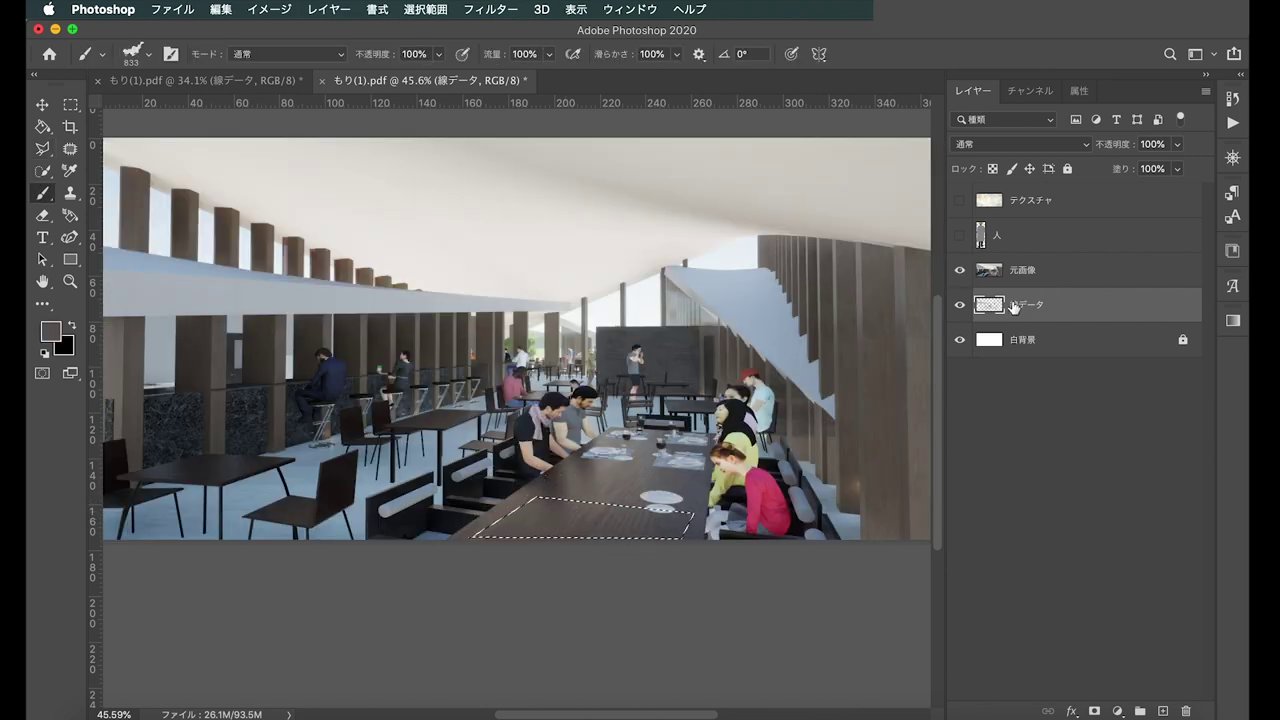
{"action": "left_click", "coordinate": [960, 270]}
{"action": "mouse_move", "coordinate": [540, 500]}
{"action": "left_mouse_down"}
{"action": "mouse_move", "coordinate": [600, 495]}
{"action": "mouse_move", "coordinate": [660, 515]}
{"action": "left_mouse_up"}
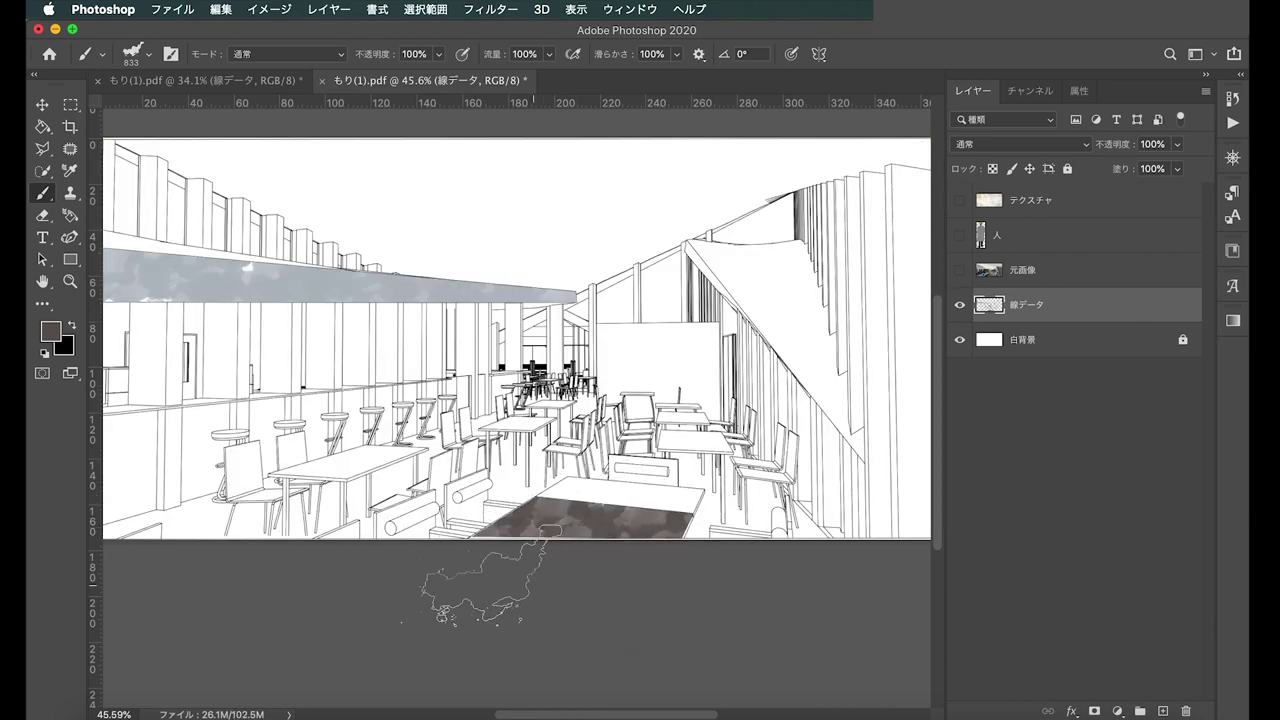
{"action": "scroll", "coordinate": [550, 590], "scroll_direction": "down", "scroll_amount": 2}
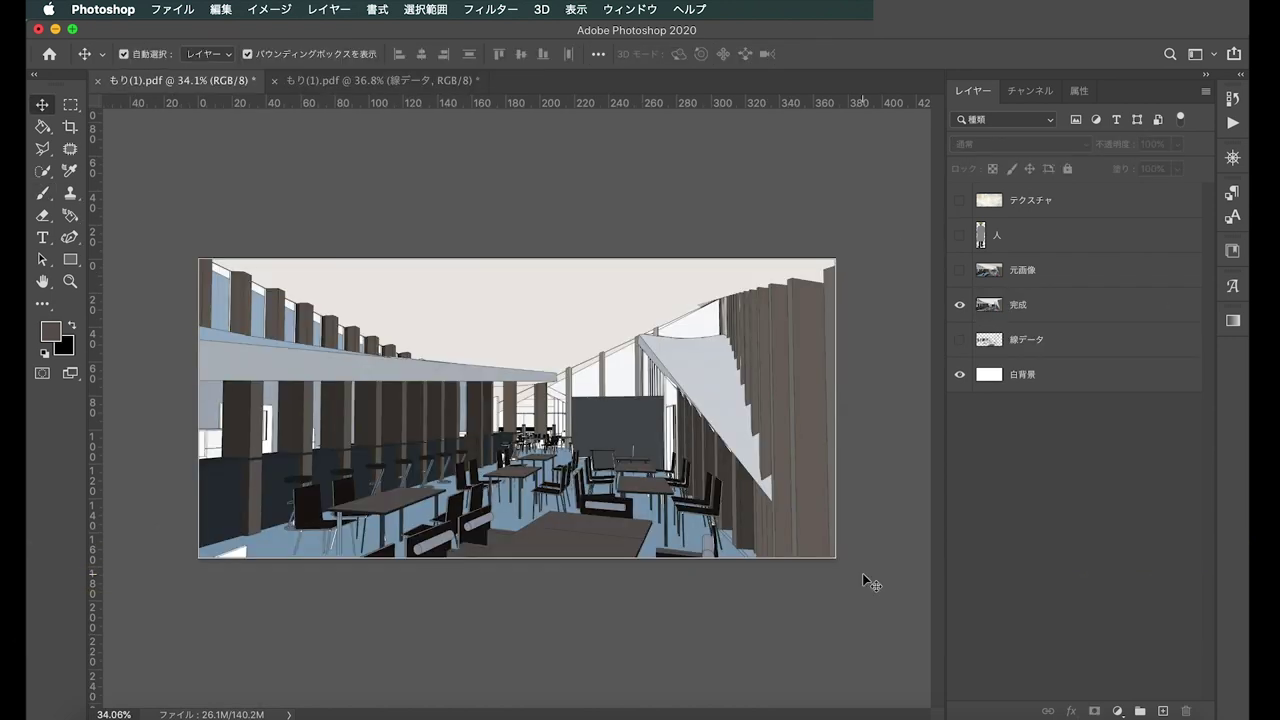
{"action": "left_click", "coordinate": [500, 400]}
{"action": "key", "text": "g"}
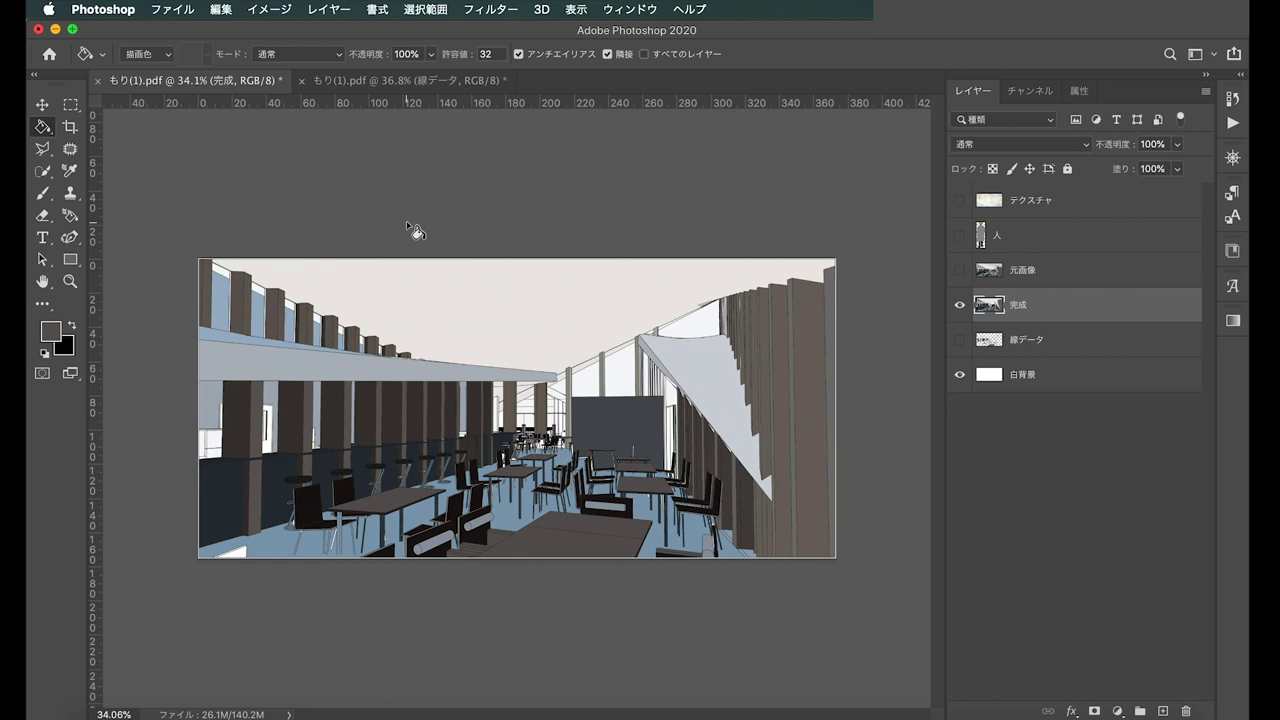
{"action": "scroll", "coordinate": [527, 389], "scroll_direction": "up", "scroll_amount": 1}
{"action": "scroll", "coordinate": [527, 389], "scroll_direction": "up", "scroll_amount": 1}
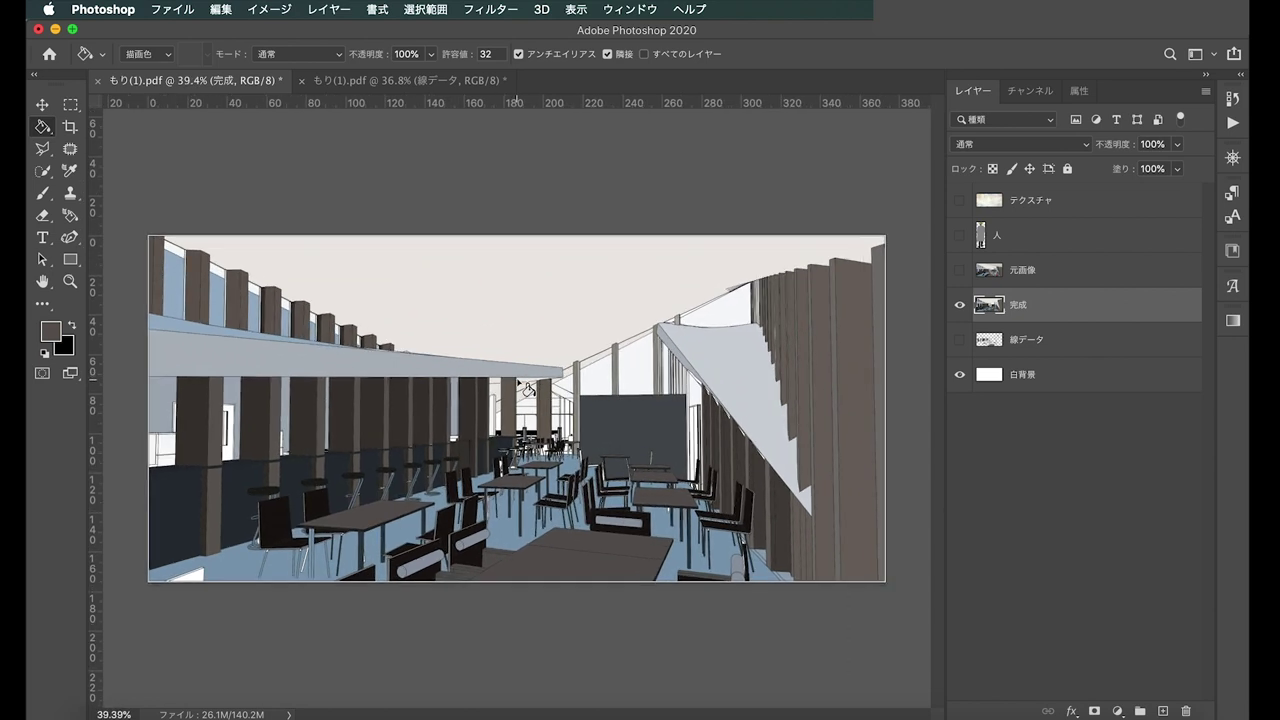
{"action": "scroll", "coordinate": [469, 584], "scroll_direction": "down", "scroll_amount": 1}
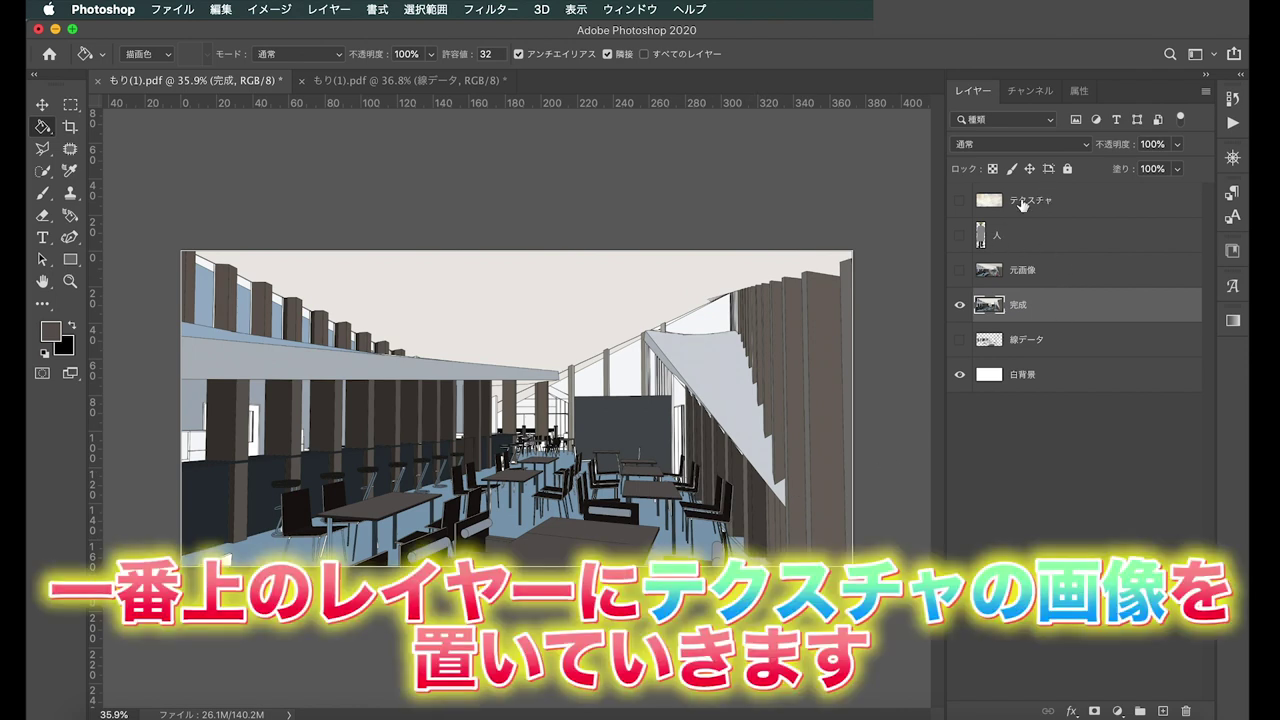
- Preview the テクスチャ paper texture alone and over the café render, and select that layer
{"action": "left_click", "coordinate": [961, 202]}
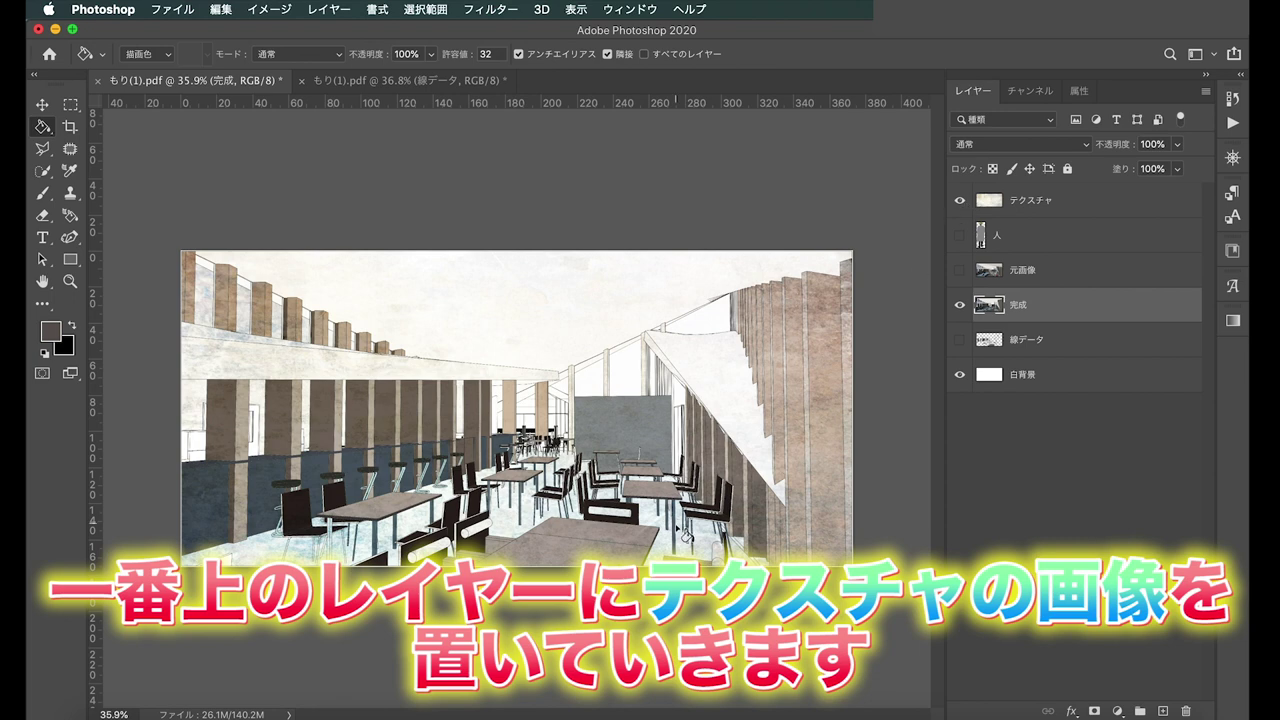
{"action": "left_click", "coordinate": [959, 201]}
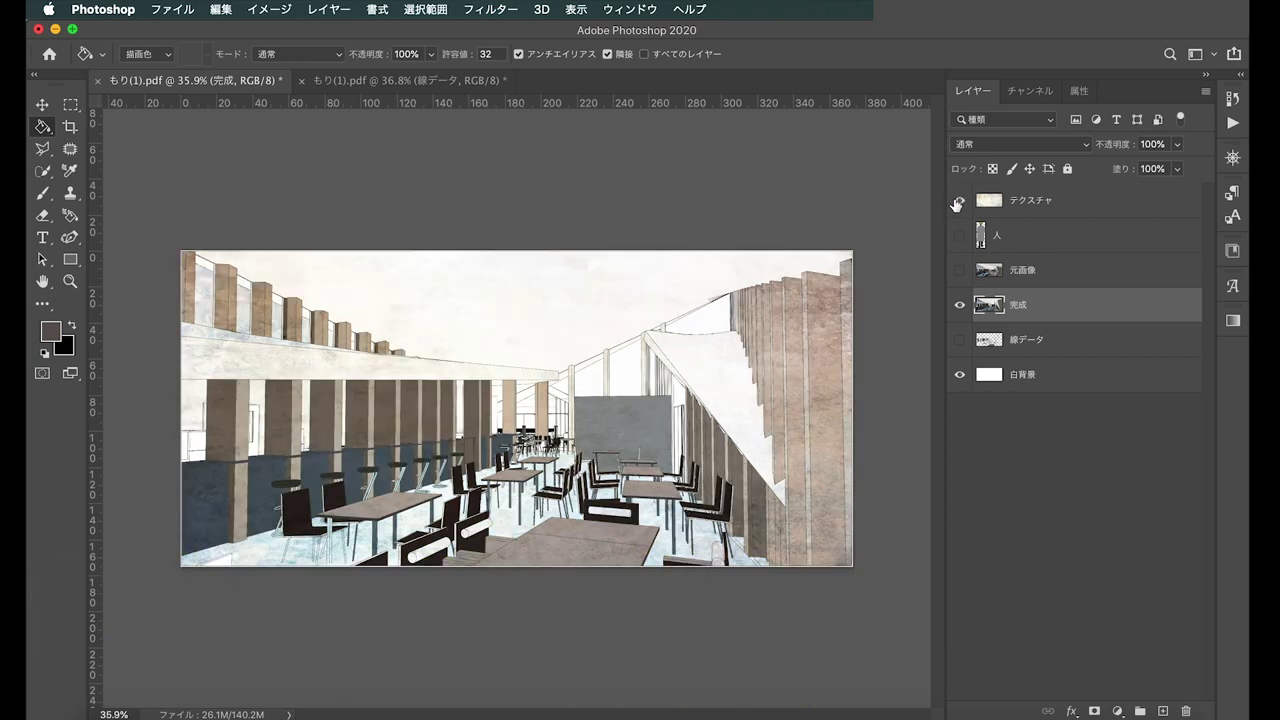
{"action": "left_click", "coordinate": [959, 201], "text": "alt"}
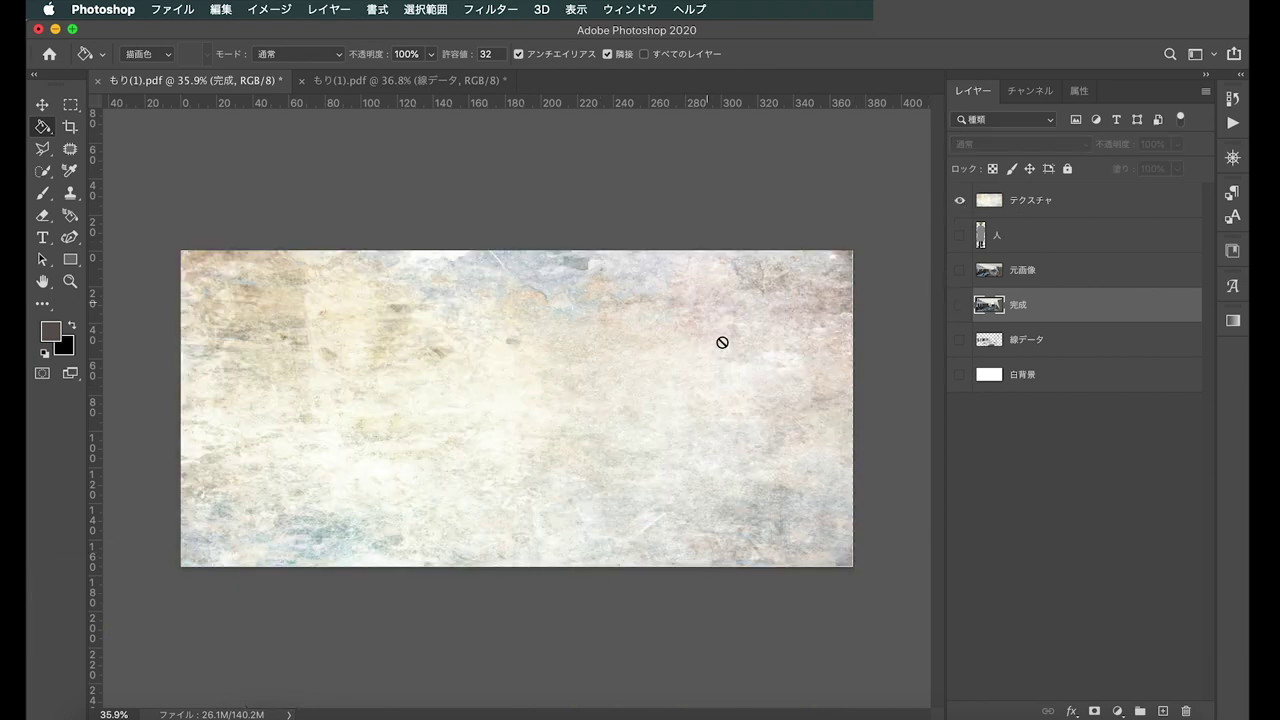
{"action": "left_click", "coordinate": [1151, 210]}
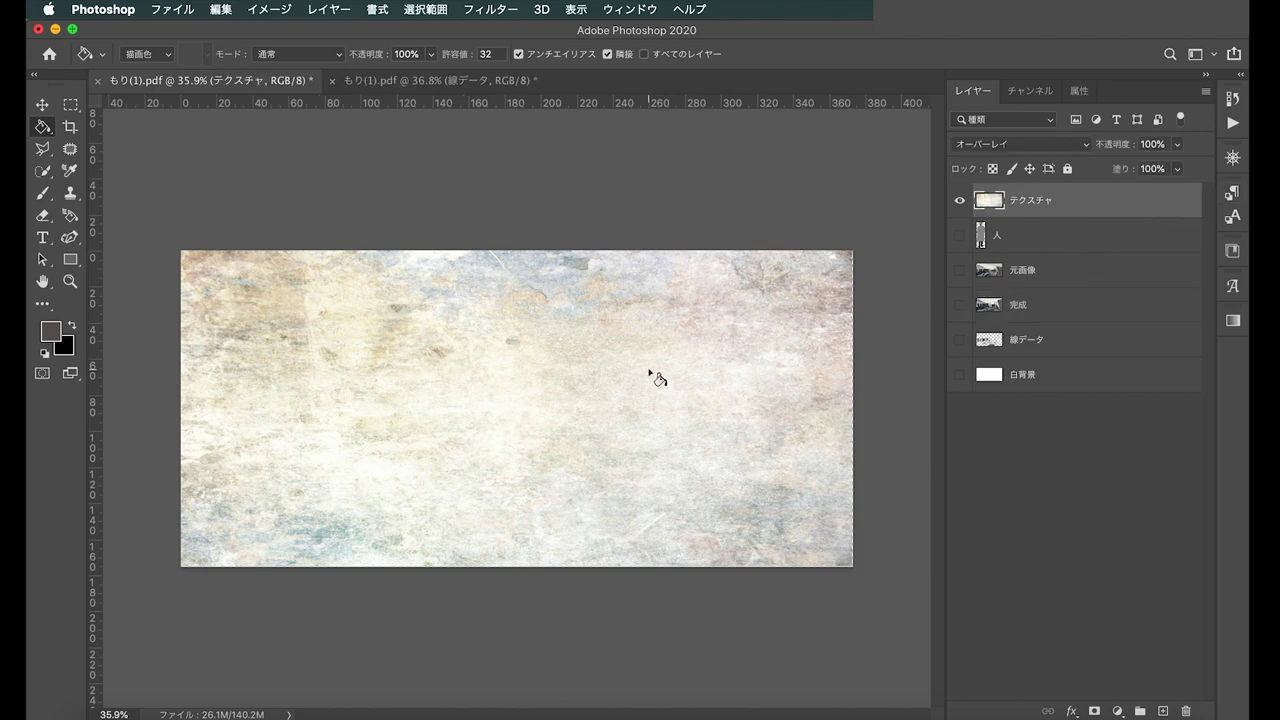
{"action": "key", "text": "v"}
{"action": "left_click", "coordinate": [796, 166]}
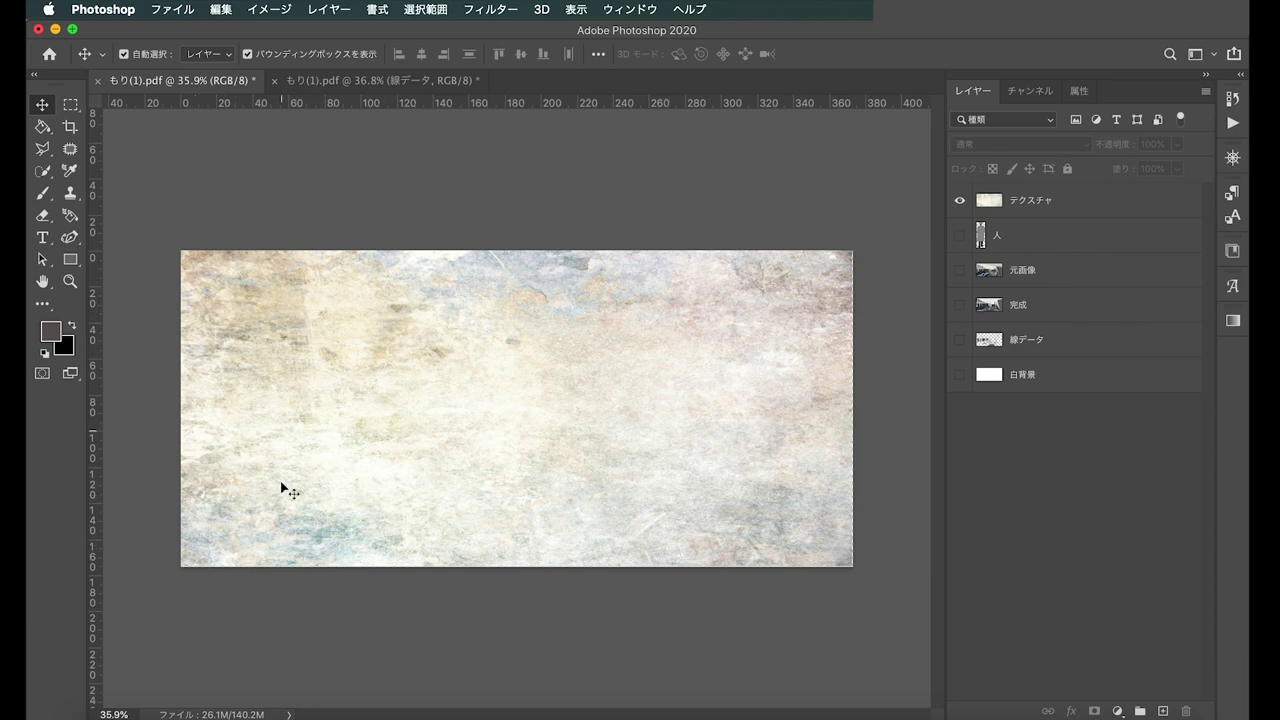
{"action": "left_click", "coordinate": [1087, 196]}
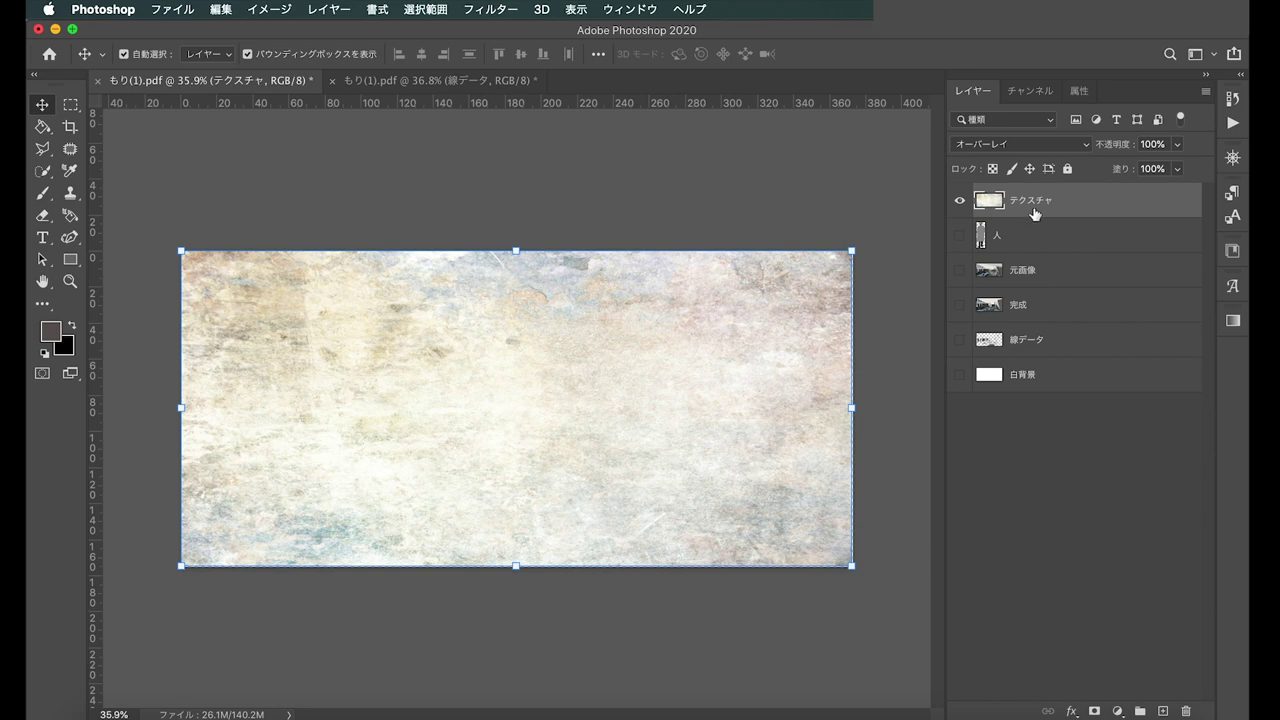
{"action": "left_click", "coordinate": [961, 201], "text": "alt"}
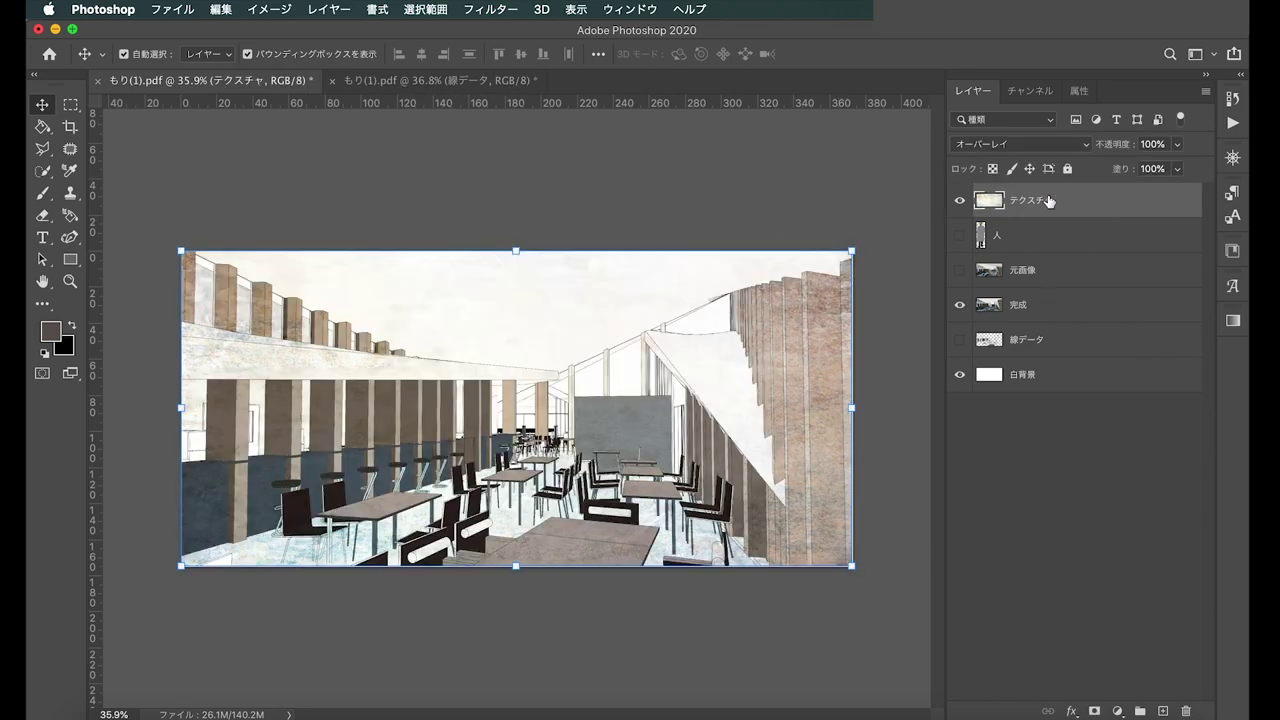
- Set the テクスチャ layer's blend mode from 通常 to オーバーレイ (Overlay), then hide it
{"action": "left_click", "coordinate": [1088, 146]}
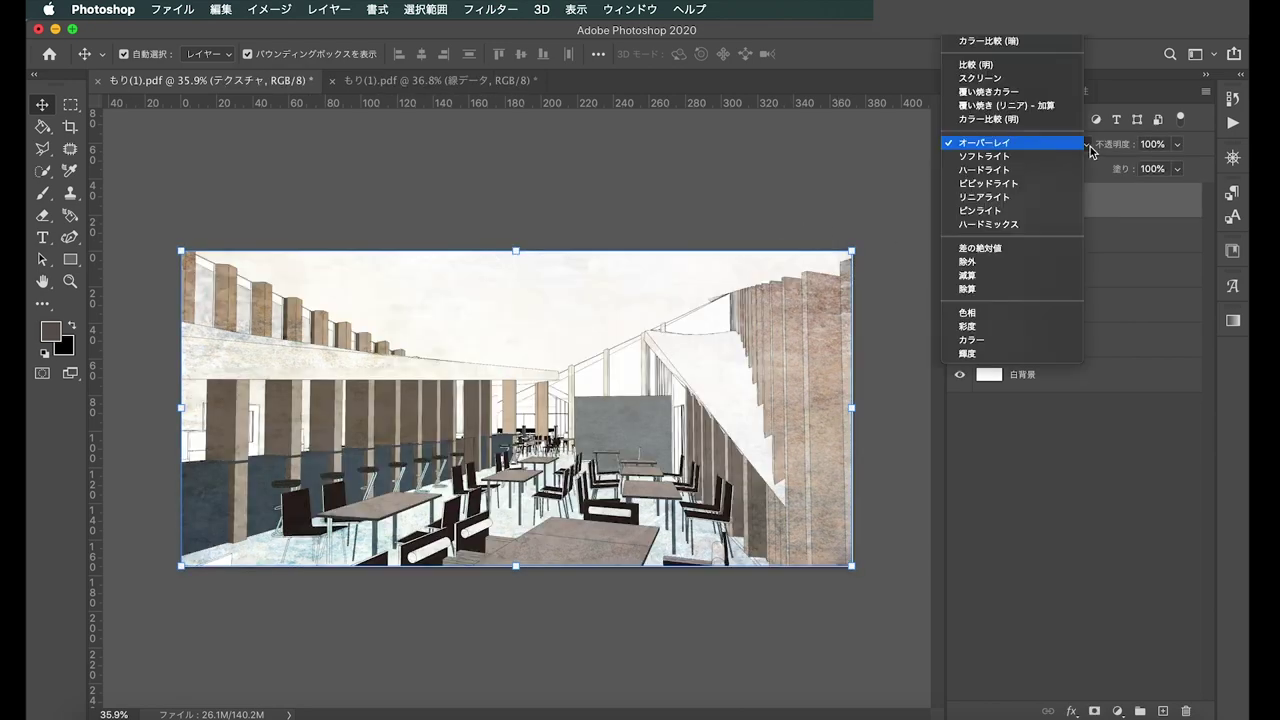
{"action": "scroll", "coordinate": [1068, 100], "scroll_direction": "up", "scroll_amount": 3}
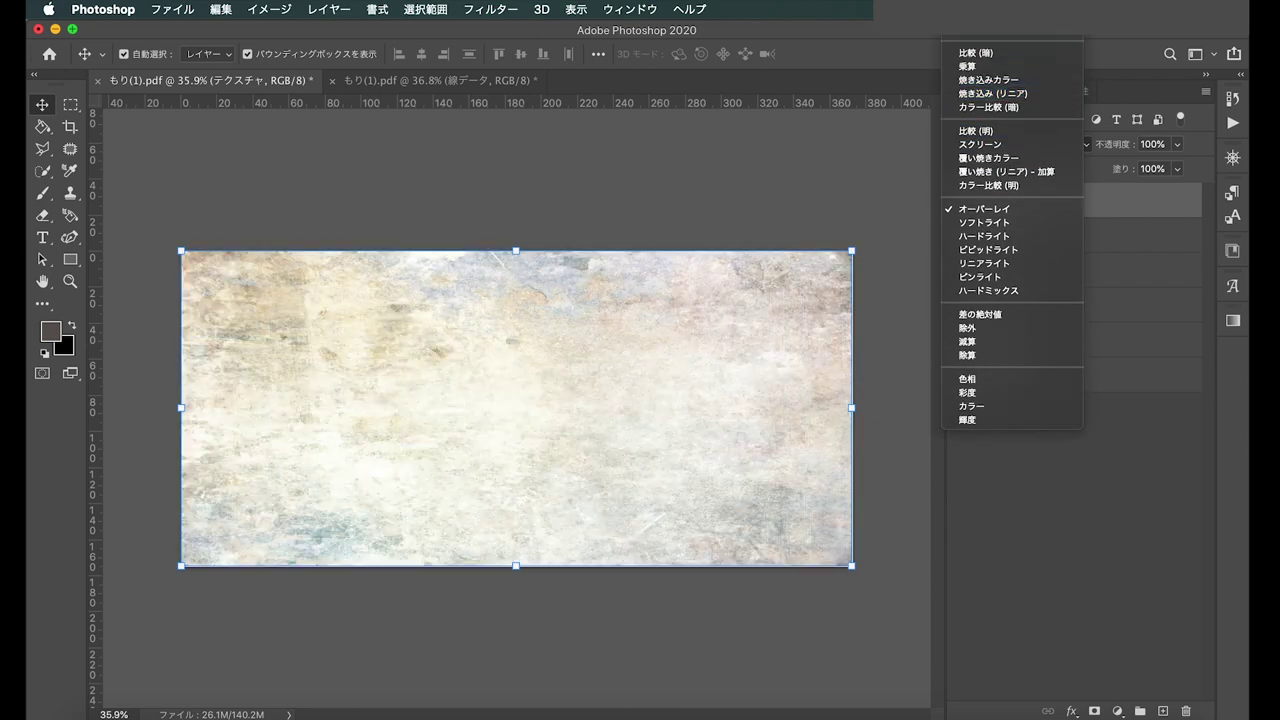
{"action": "left_click", "coordinate": [898, 215]}
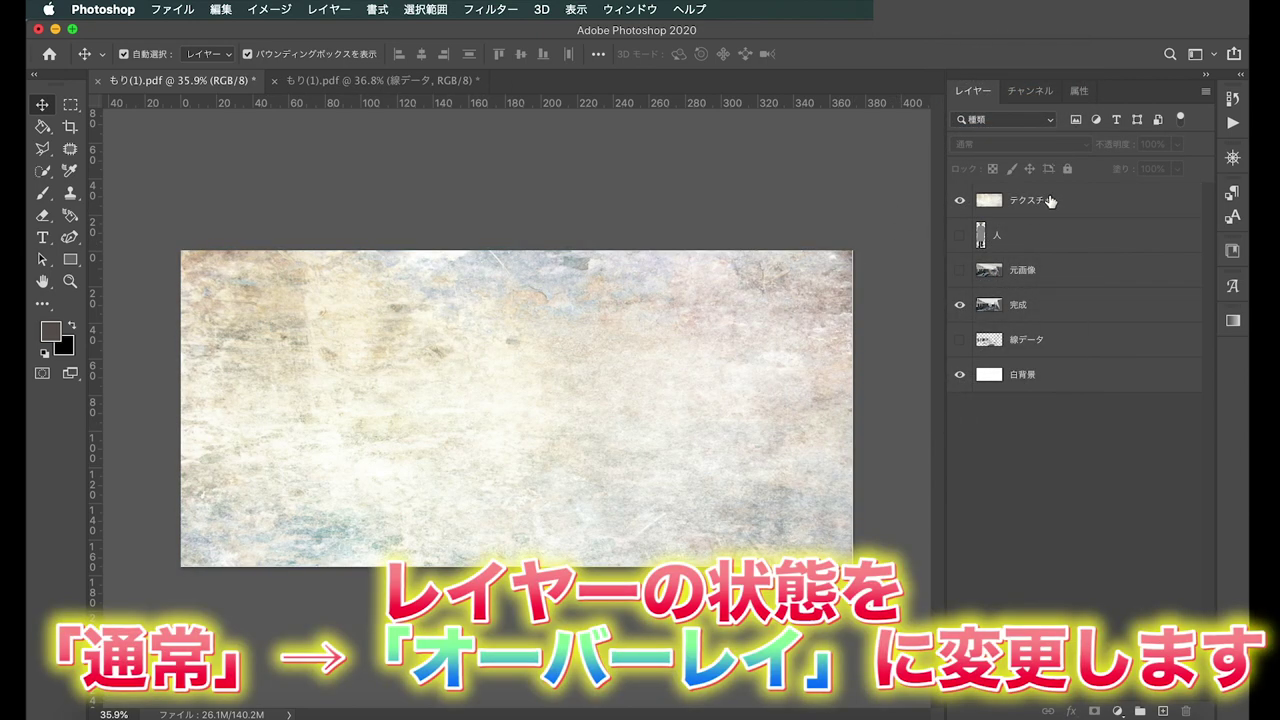
{"action": "left_click", "coordinate": [770, 392]}
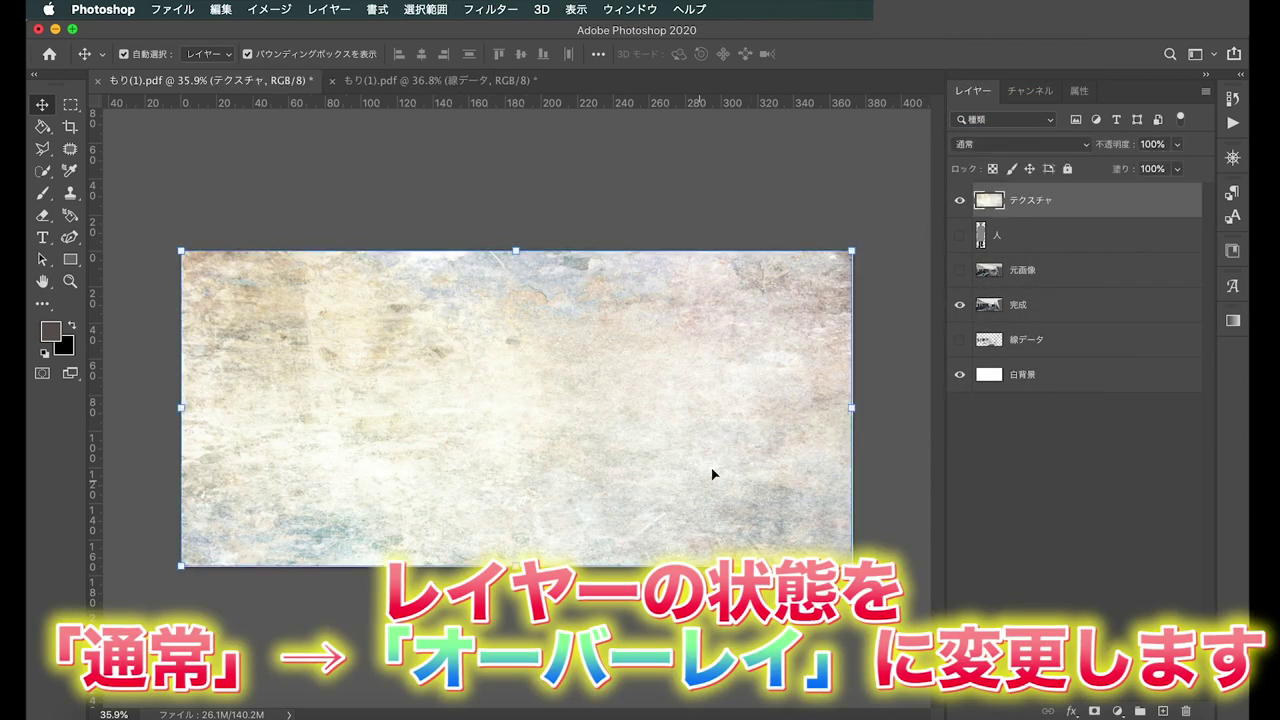
{"action": "left_click", "coordinate": [1080, 146]}
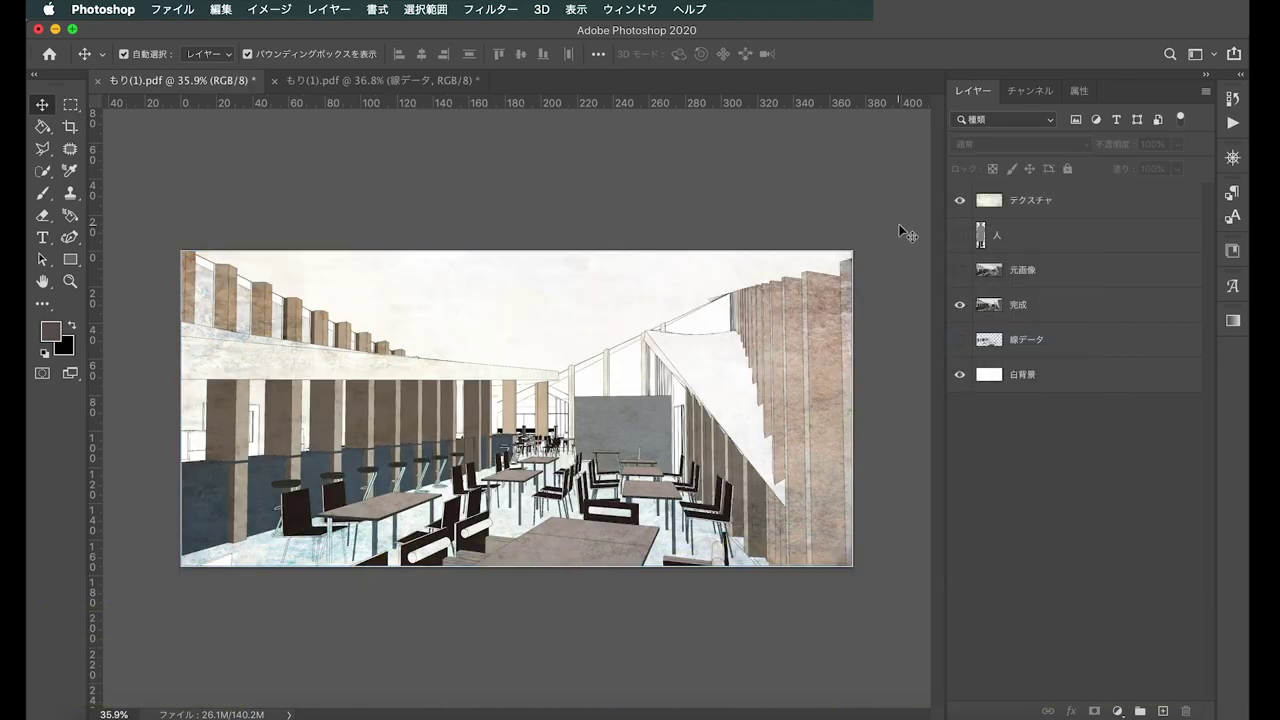
{"action": "left_click", "coordinate": [960, 203]}
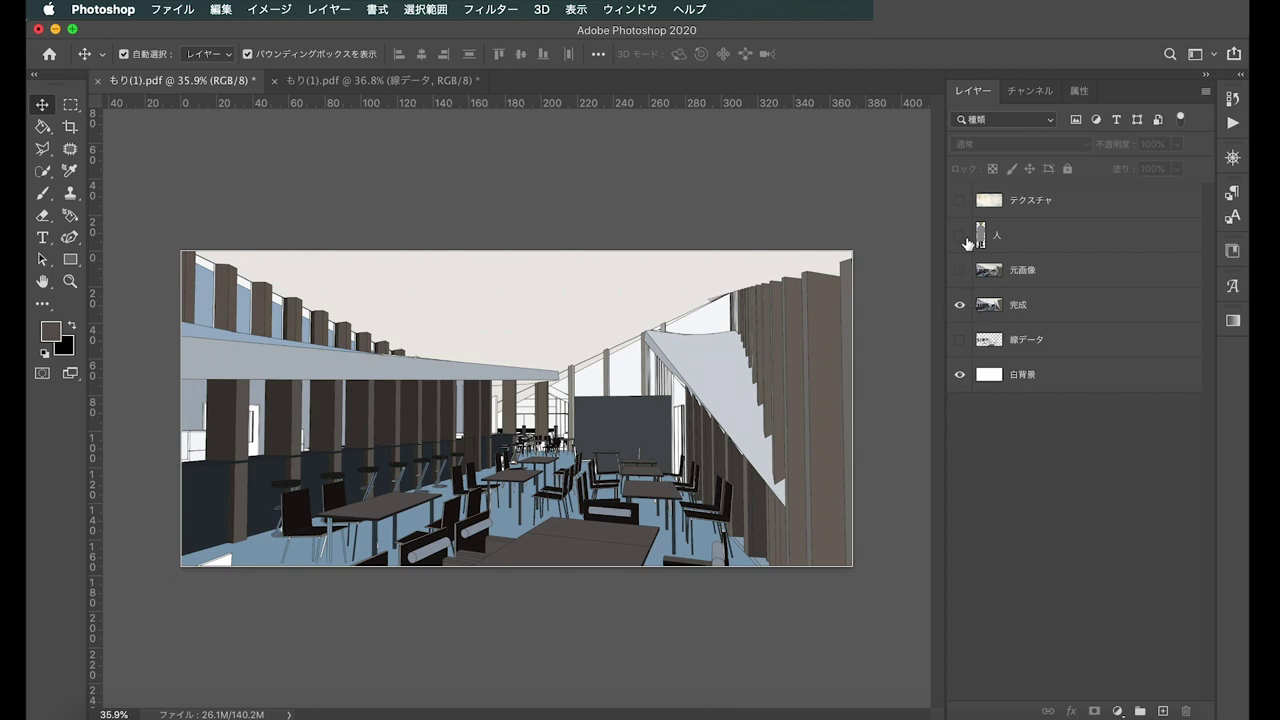
- Toggle the テクスチャ overlay on and off to compare it with the plain render
{"action": "left_click", "coordinate": [960, 201]}
{"action": "left_click", "coordinate": [960, 206]}
{"action": "left_click", "coordinate": [960, 204]}
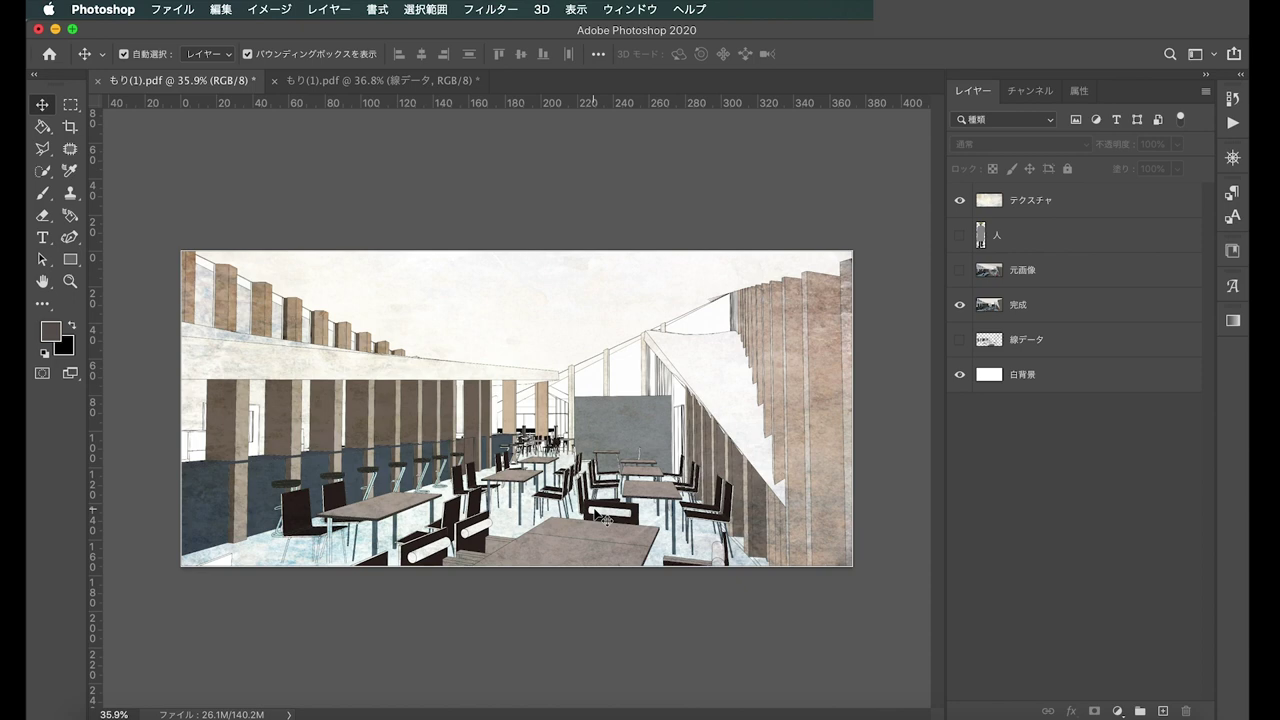
{"action": "left_click", "coordinate": [960, 204]}
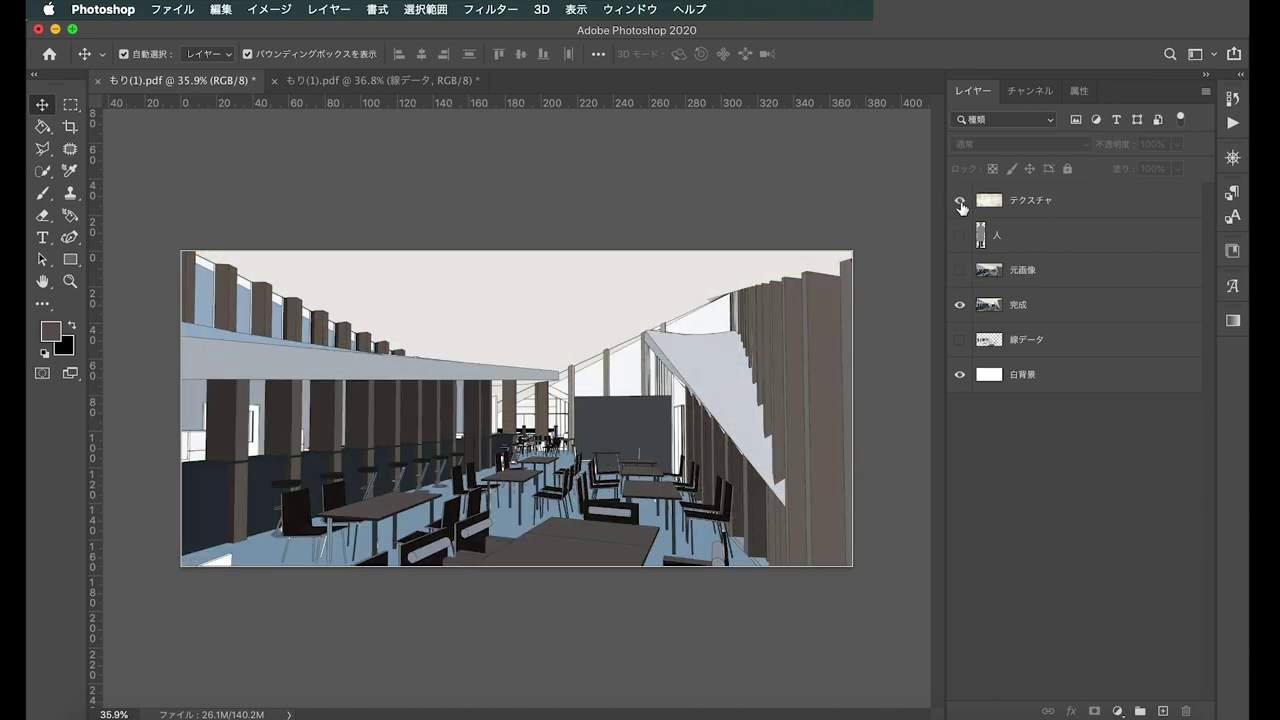
{"action": "left_click", "coordinate": [960, 204]}
- Keep テクスチャ visible and move the 人 layer to the top of the layer stack
{"action": "left_click", "coordinate": [960, 204]}
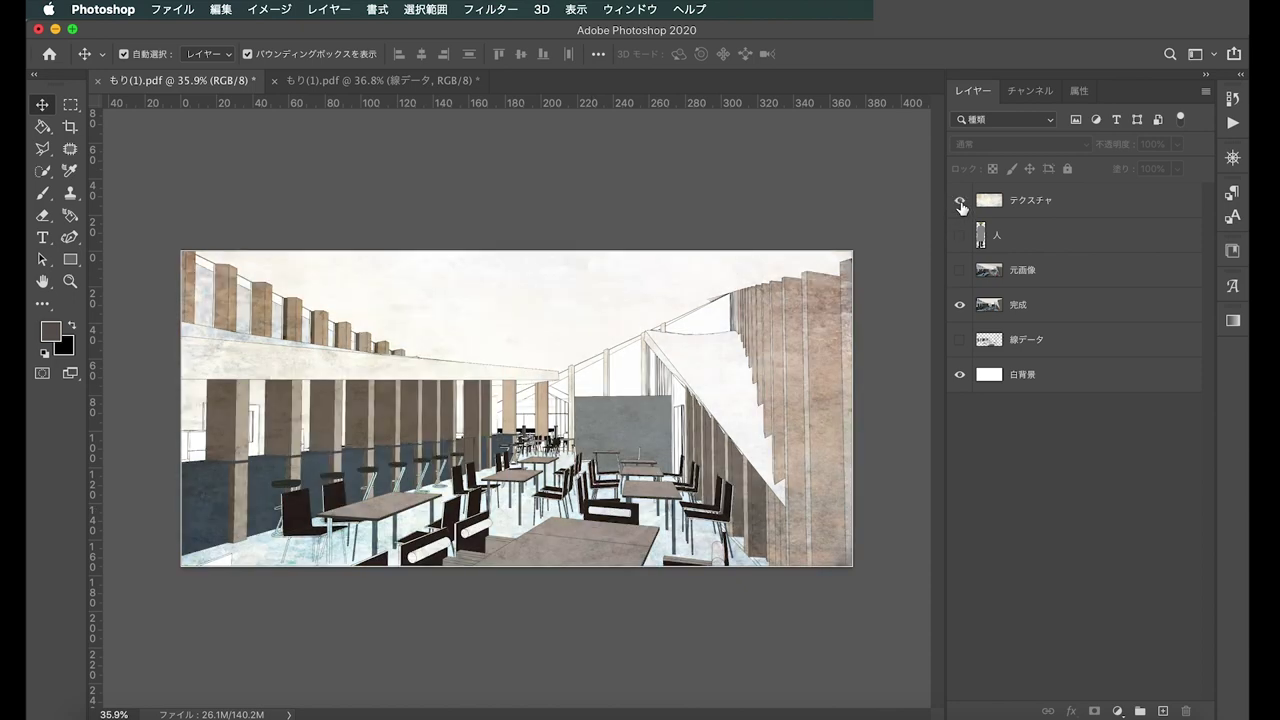
{"action": "left_click_drag", "start_coordinate": [1000, 235], "coordinate": [1000, 195]}
{"action": "left_click", "coordinate": [797, 208]}
{"action": "left_click", "coordinate": [960, 200]}
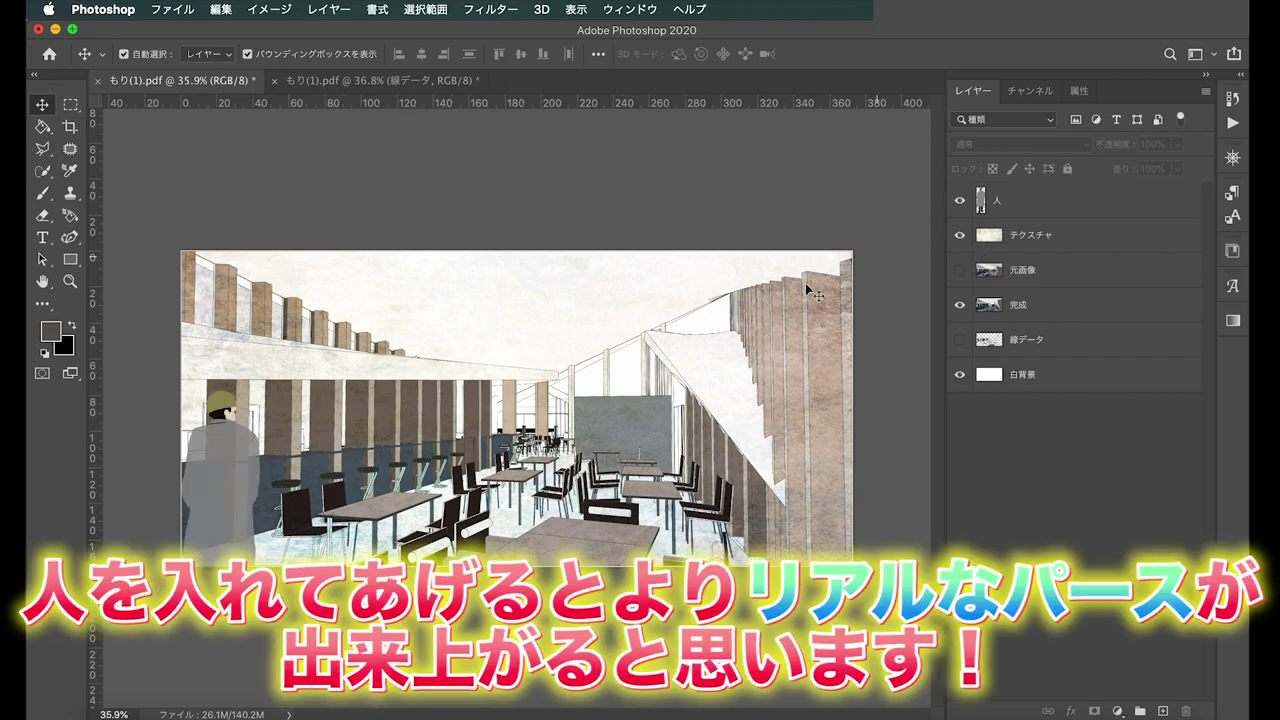
{"action": "scroll", "coordinate": [212, 485], "scroll_direction": "up", "scroll_amount": 2}
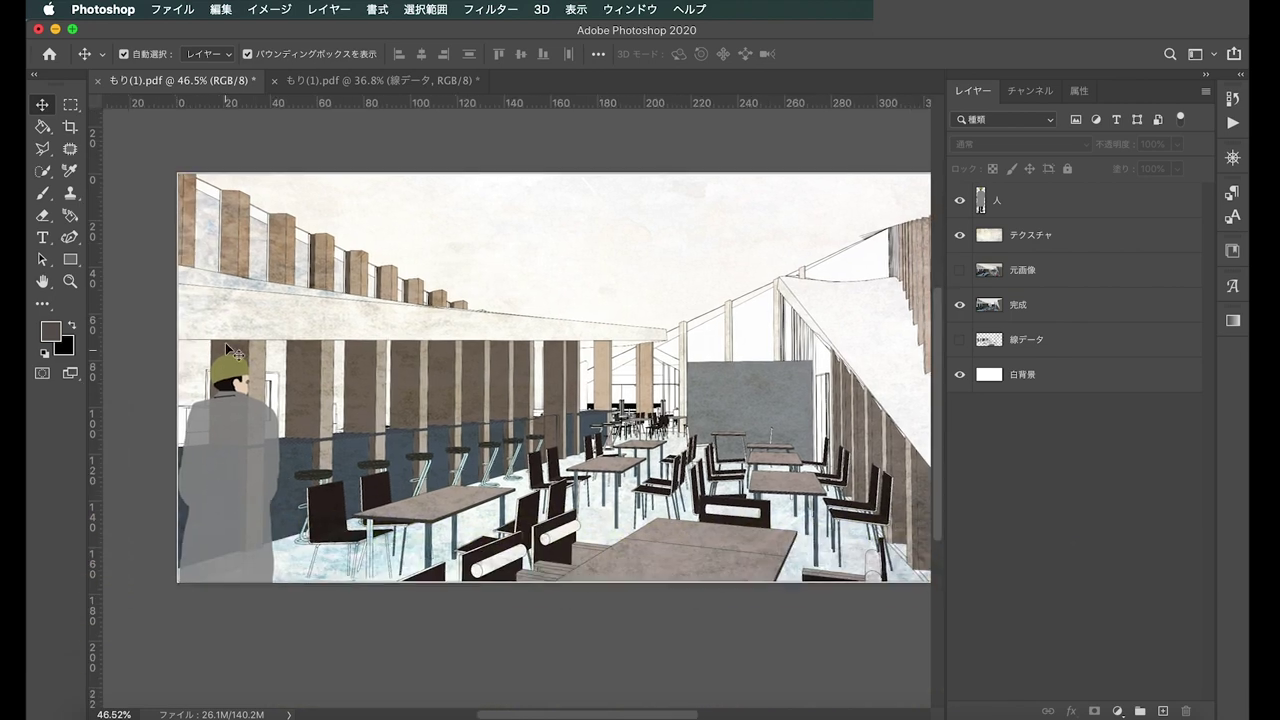
{"action": "scroll", "coordinate": [248, 392], "scroll_direction": "down", "scroll_amount": 1}
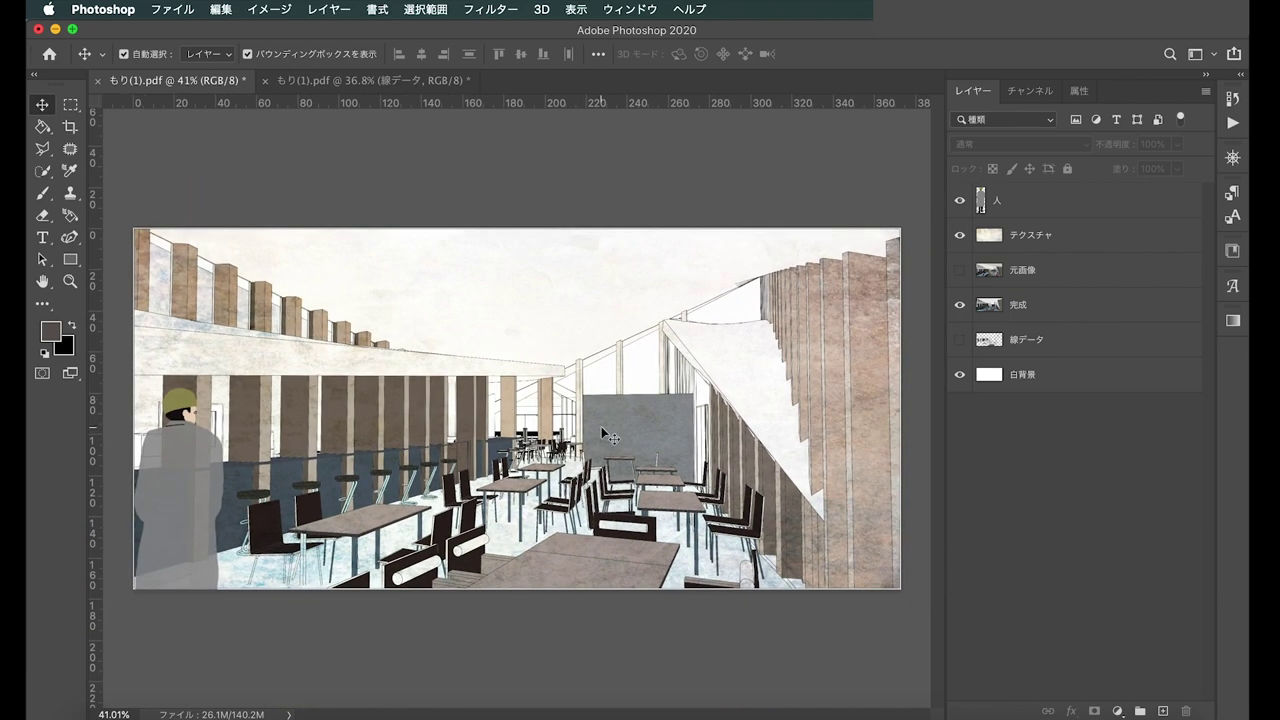
{"action": "scroll", "coordinate": [605, 435], "scroll_direction": "down", "scroll_amount": 1}
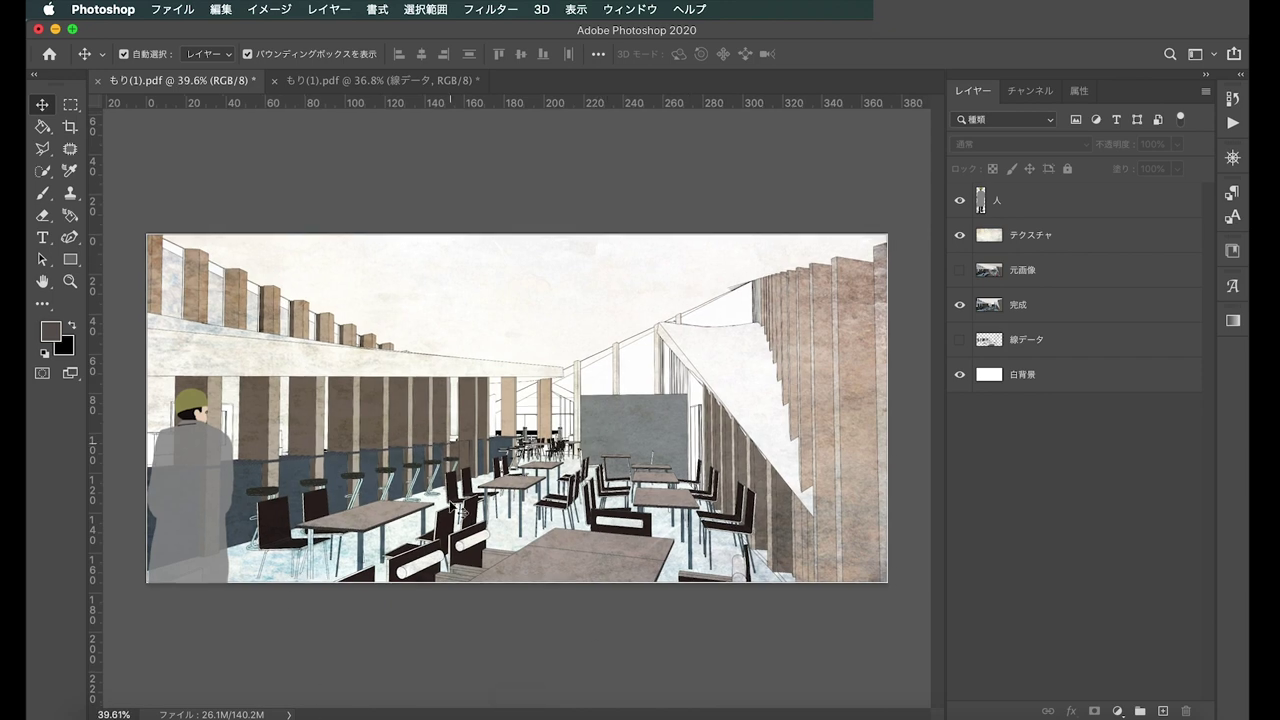